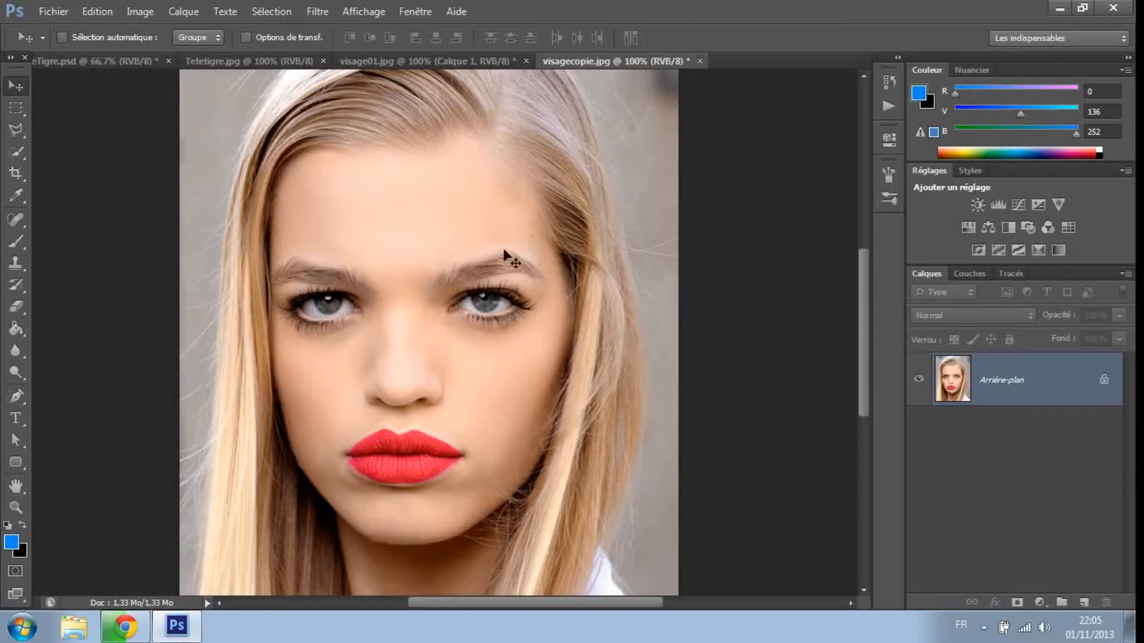
# Step: Copy the fully selected tiger picture in Tetetigre.jpg
pyautogui.click(386, 62)
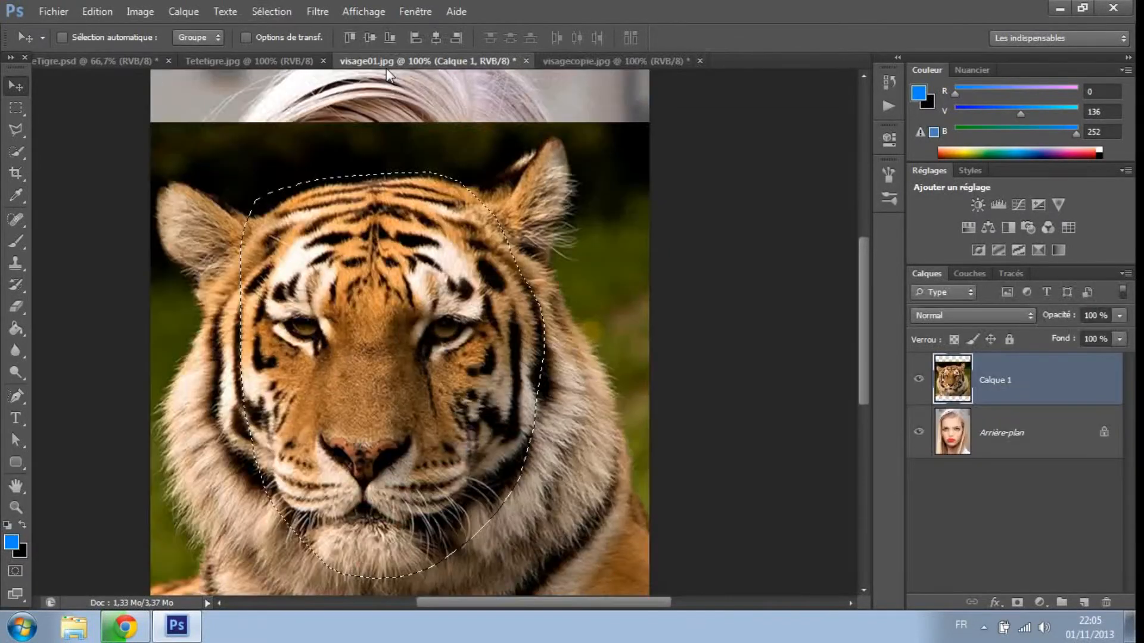
pyautogui.click(267, 62)
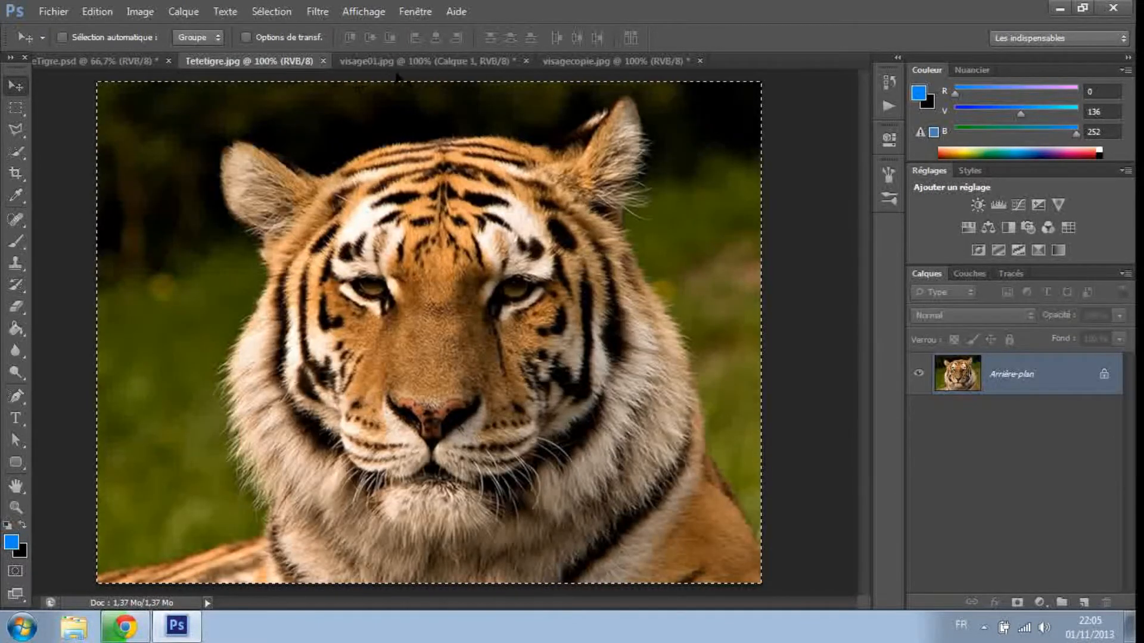
pyautogui.click(399, 61)
pyautogui.click(267, 62)
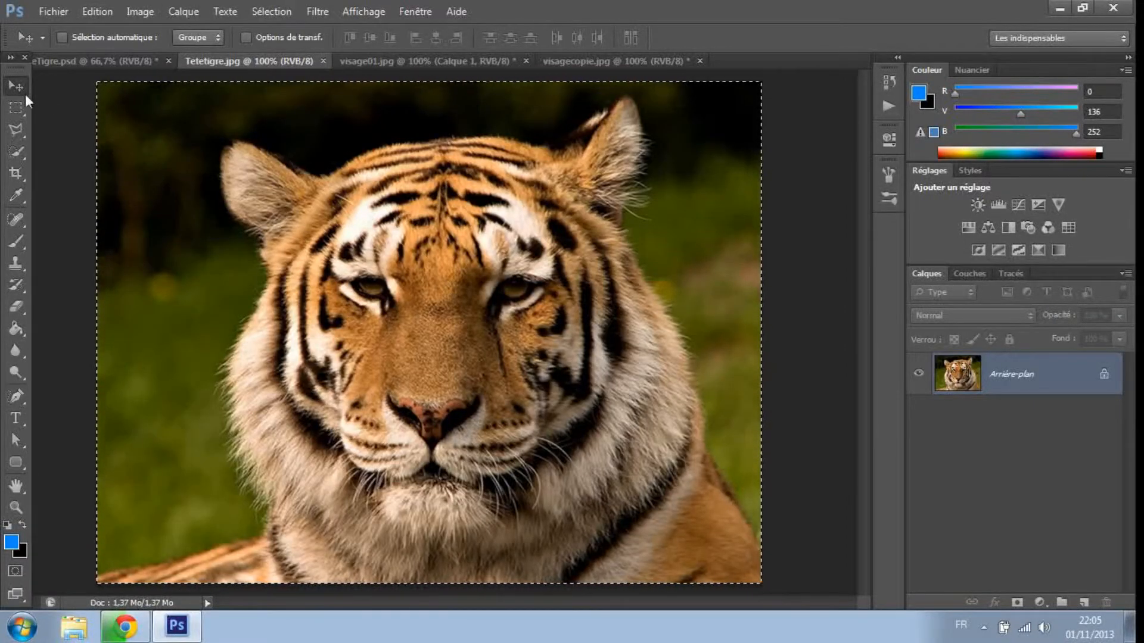
pyautogui.click(89, 11)
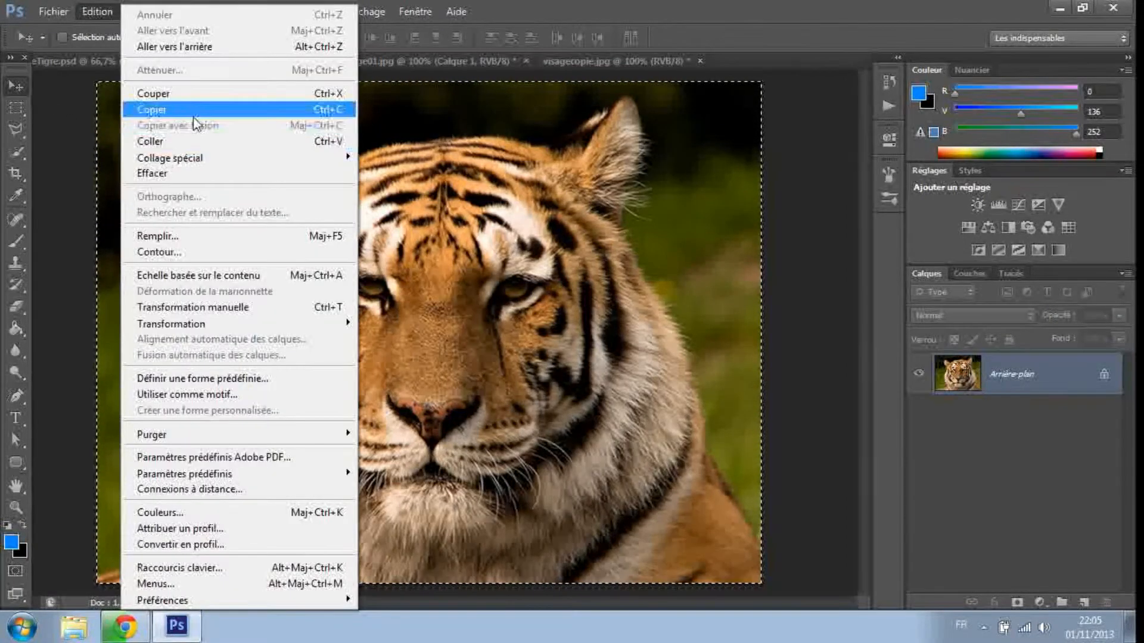
pyautogui.click(149, 105)
# Step: Lower the opacity of the tiger layer Calque 1 in visage01.jpg to 41%
pyautogui.click(406, 61)
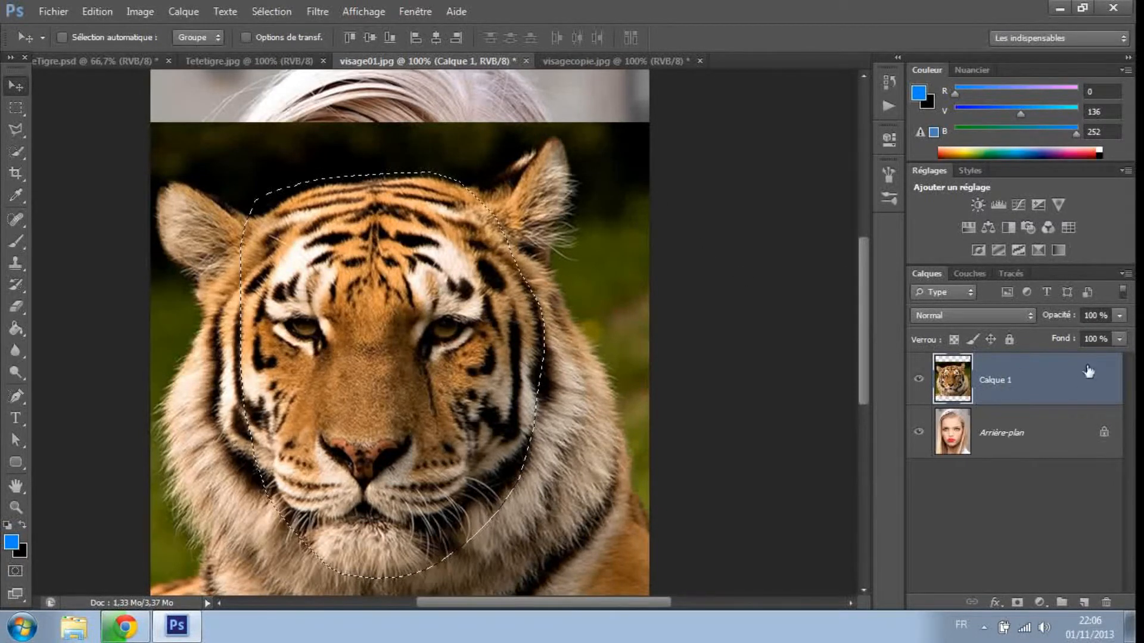
pyautogui.moveTo(1120, 316); pyautogui.dragTo(1084, 345)
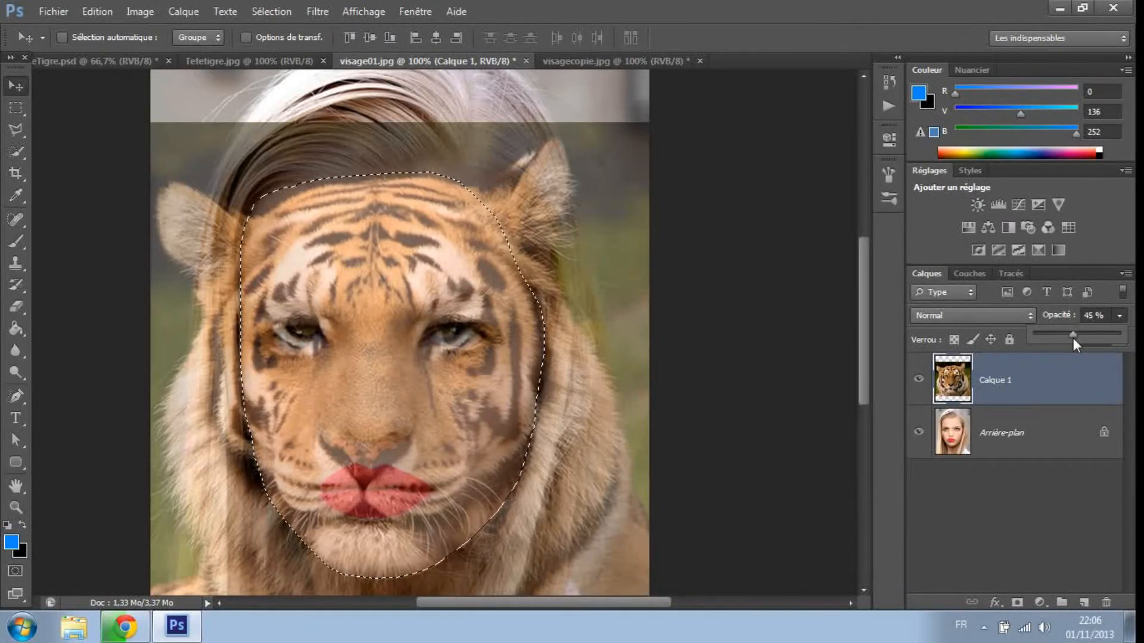
pyautogui.moveTo(1074, 338); pyautogui.dragTo(1069, 338)
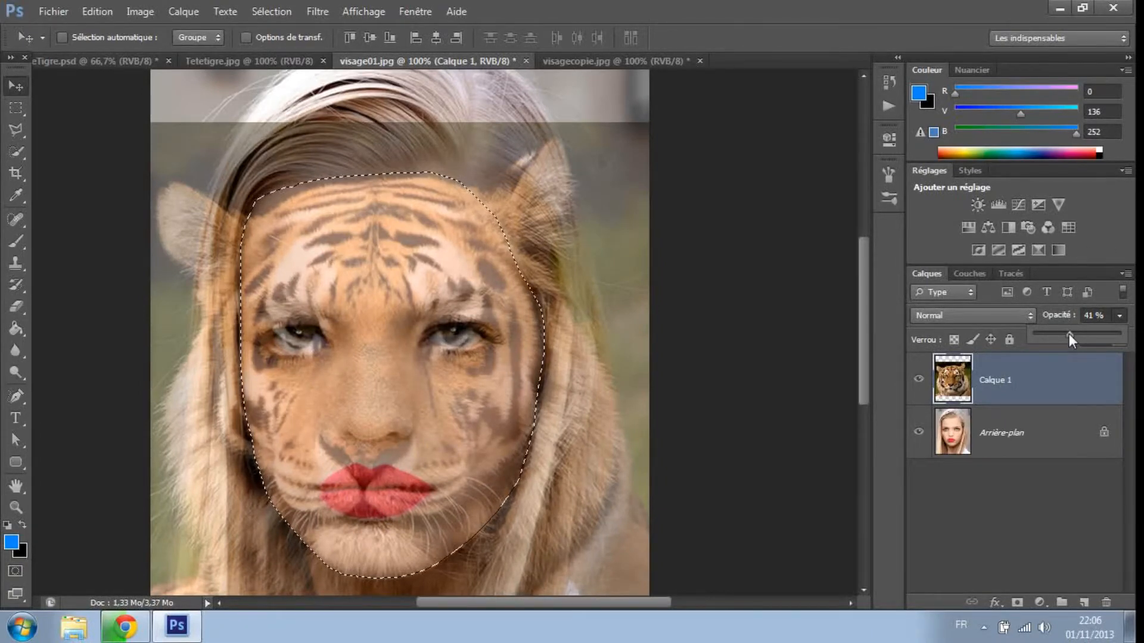
pyautogui.click(94, 14)
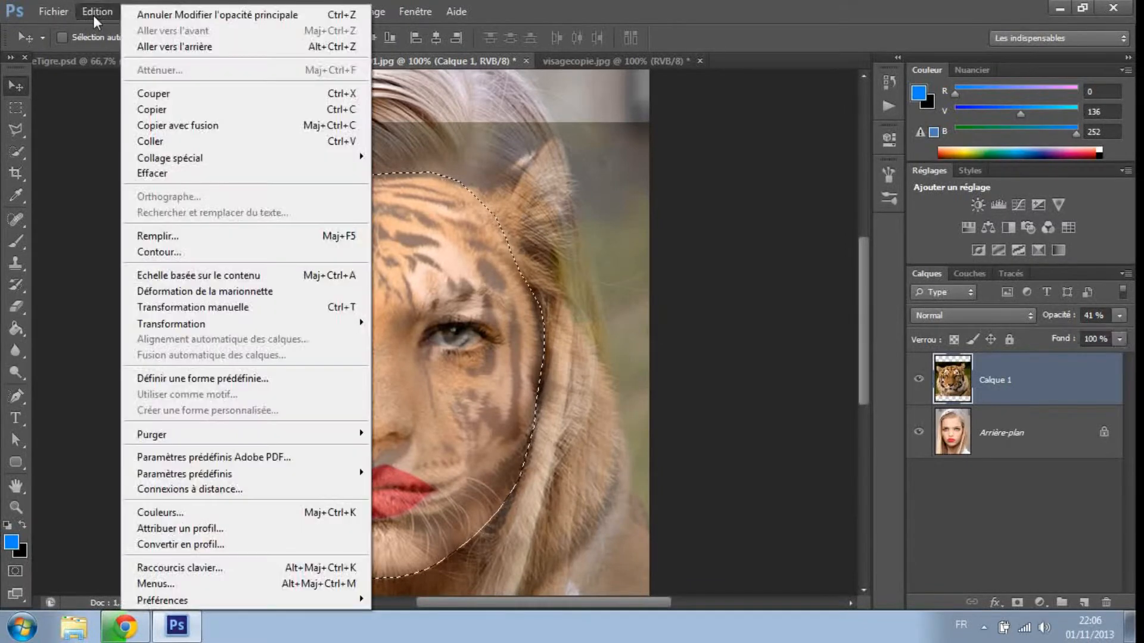
pyautogui.click(265, 307)
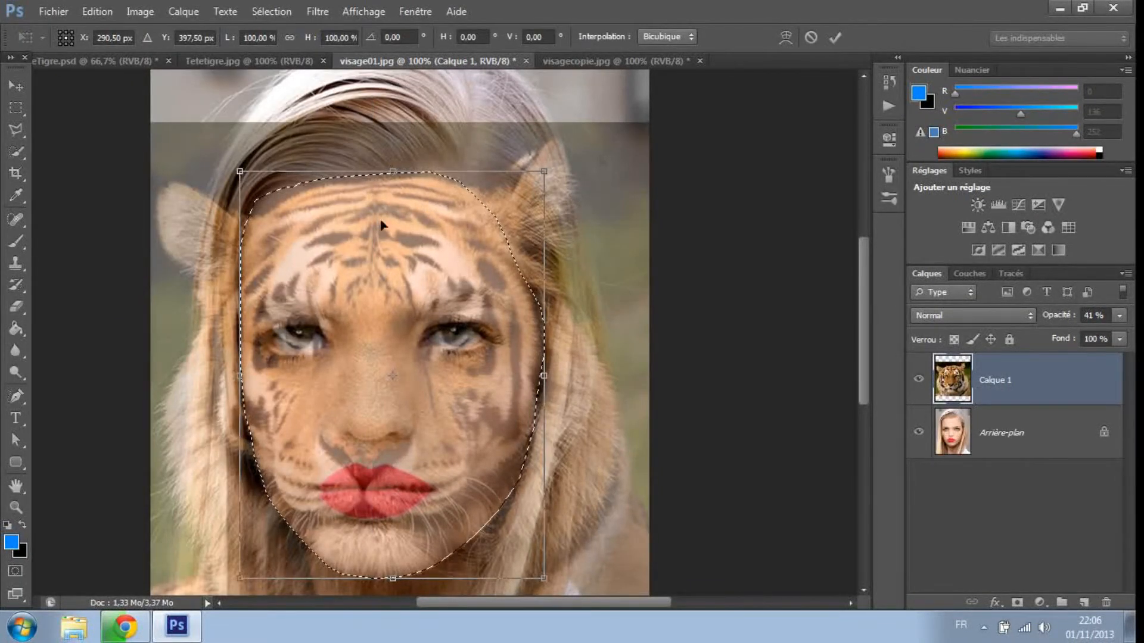
pyautogui.click(22, 87)
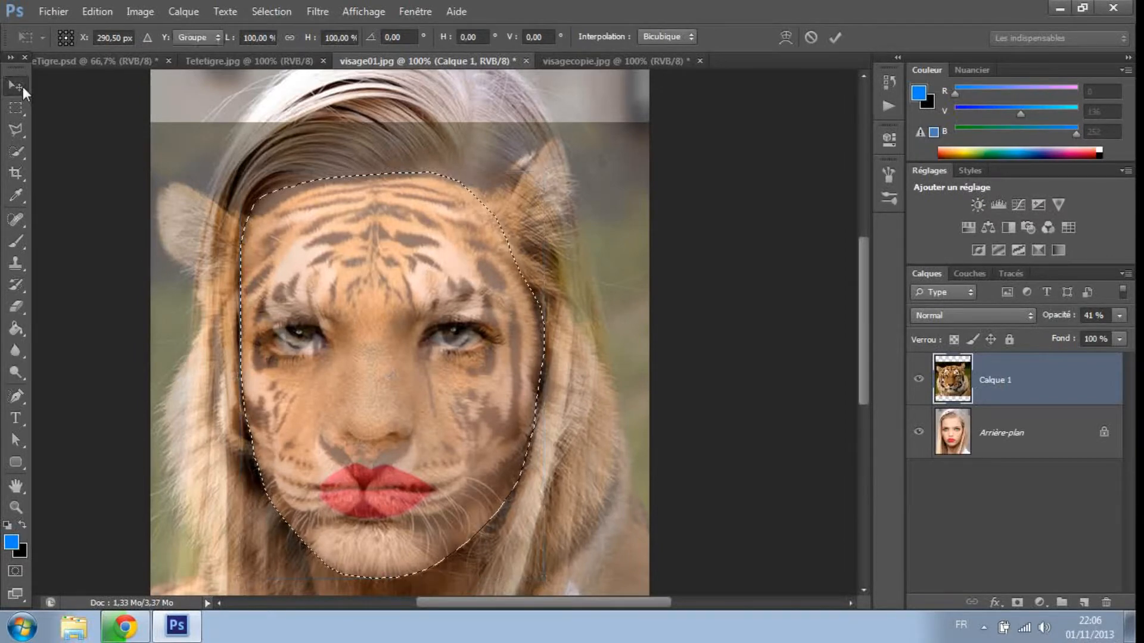
# Step: Set the opacity of the tiger layer Calque 1 to 100% and hide the layer
pyautogui.click(1119, 315)
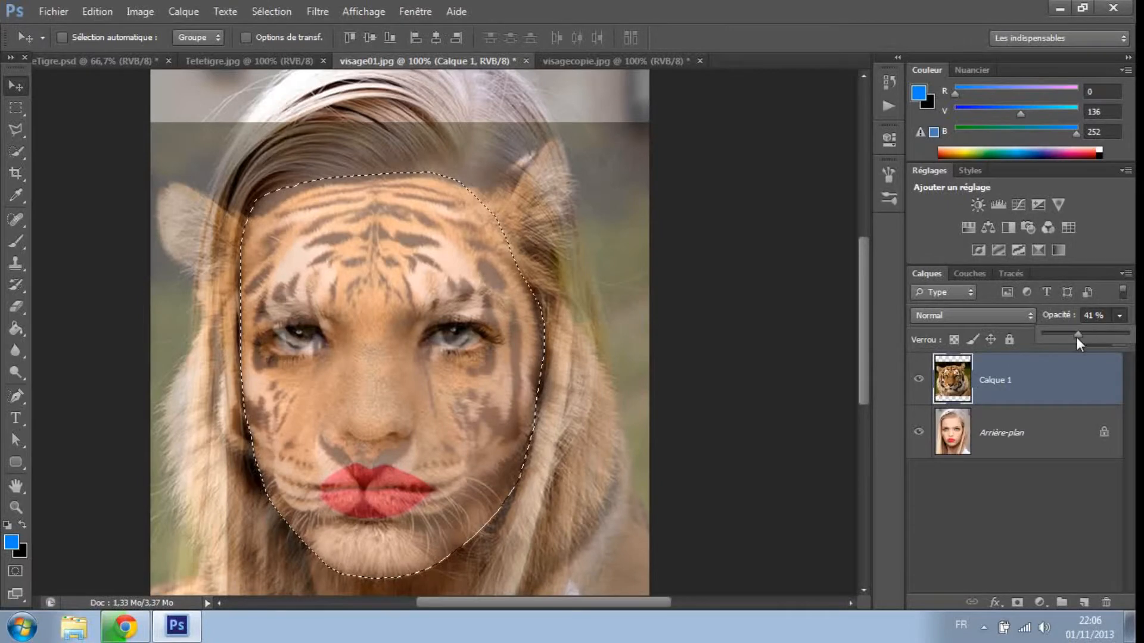
pyautogui.moveTo(1076, 336); pyautogui.dragTo(1128, 337)
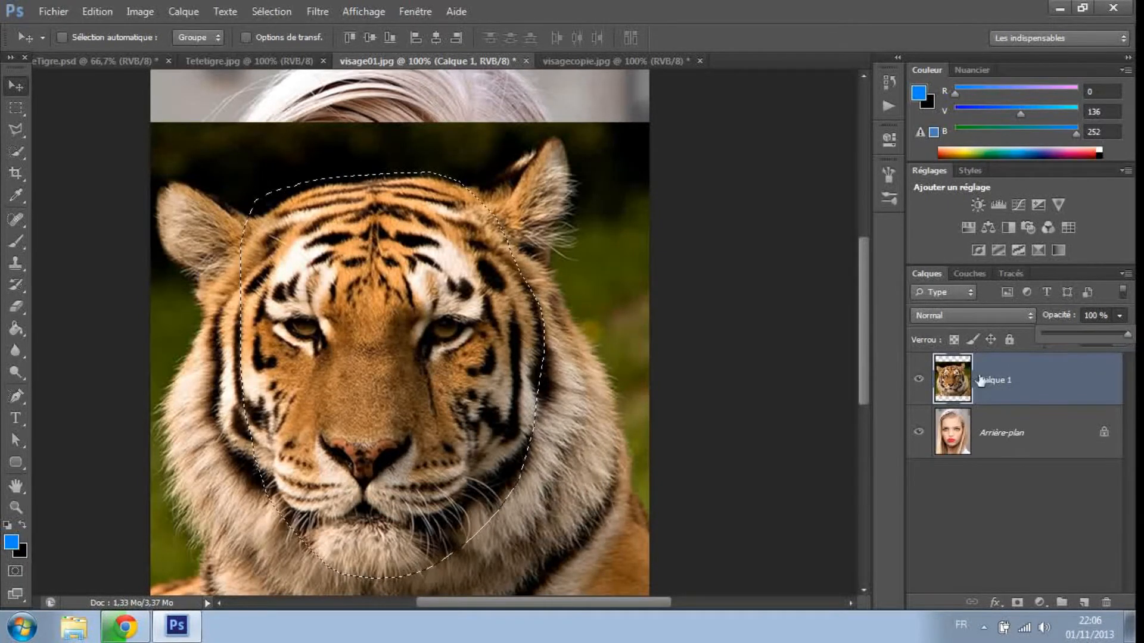
pyautogui.click(925, 390)
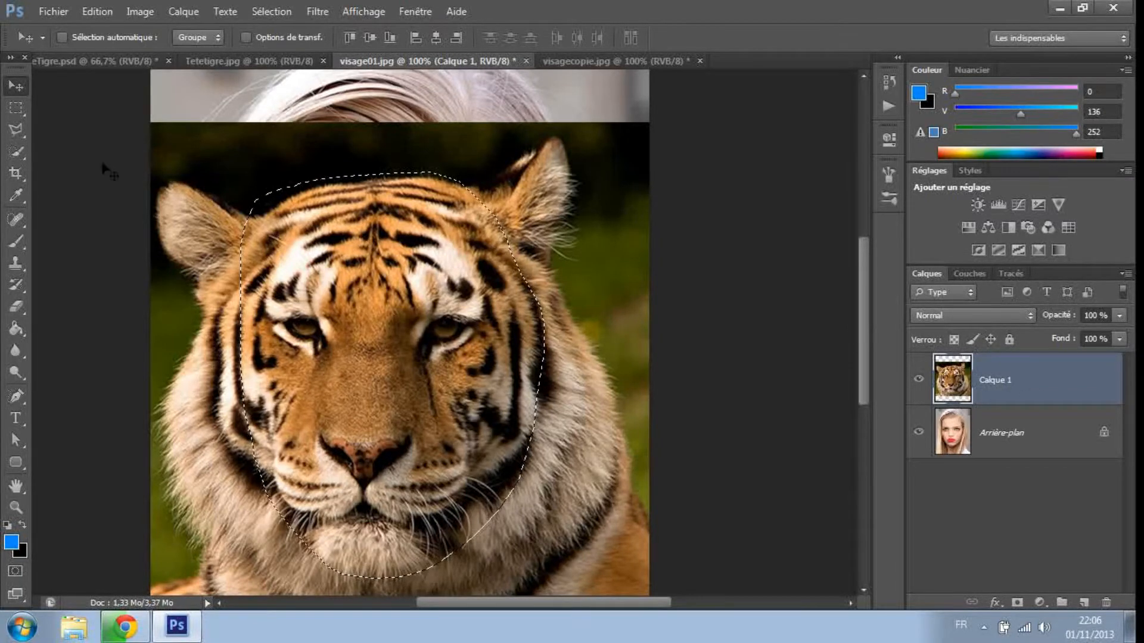
pyautogui.click(919, 379)
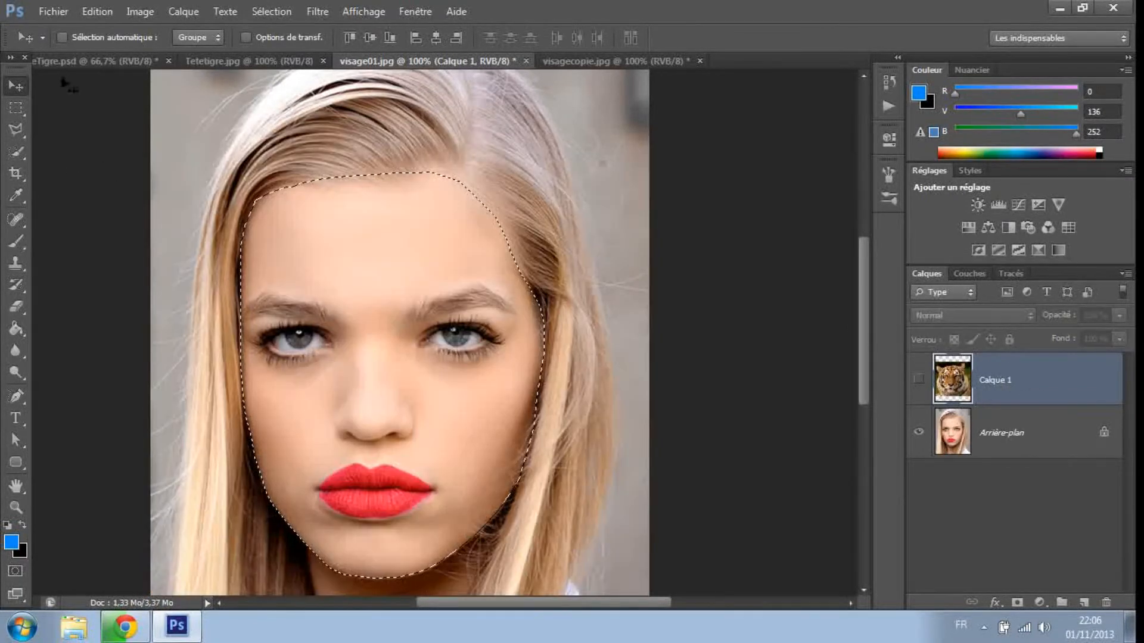
# Step: Activate the Polygonal Lasso tool and examine how the existing selection follows the woman's face and hairline up close
pyautogui.click(21, 155)
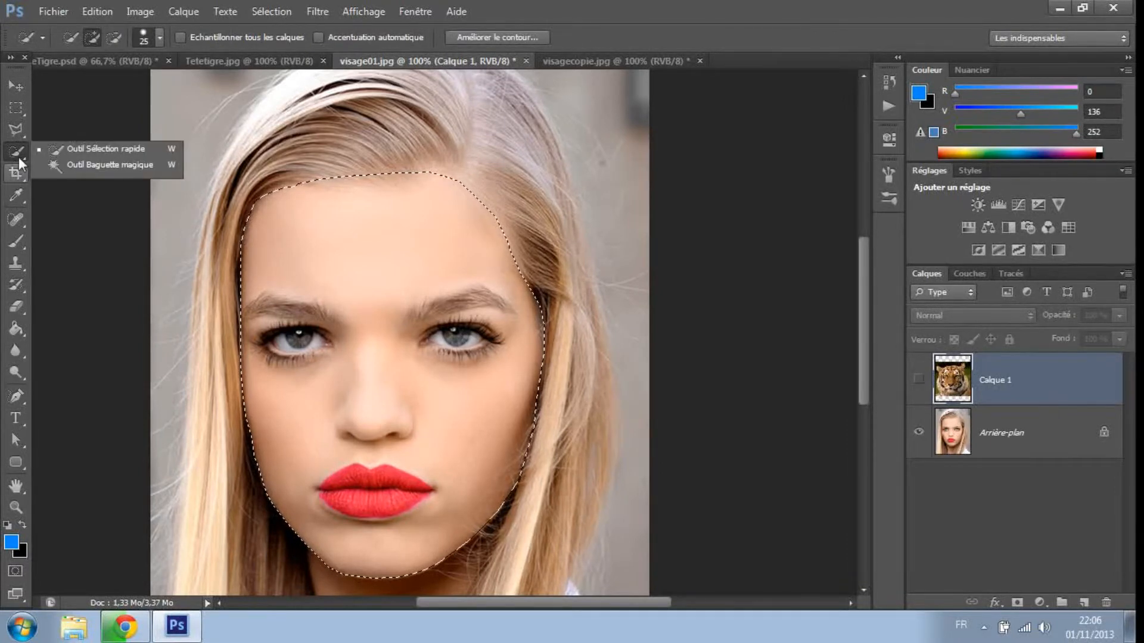
pyautogui.click(18, 136)
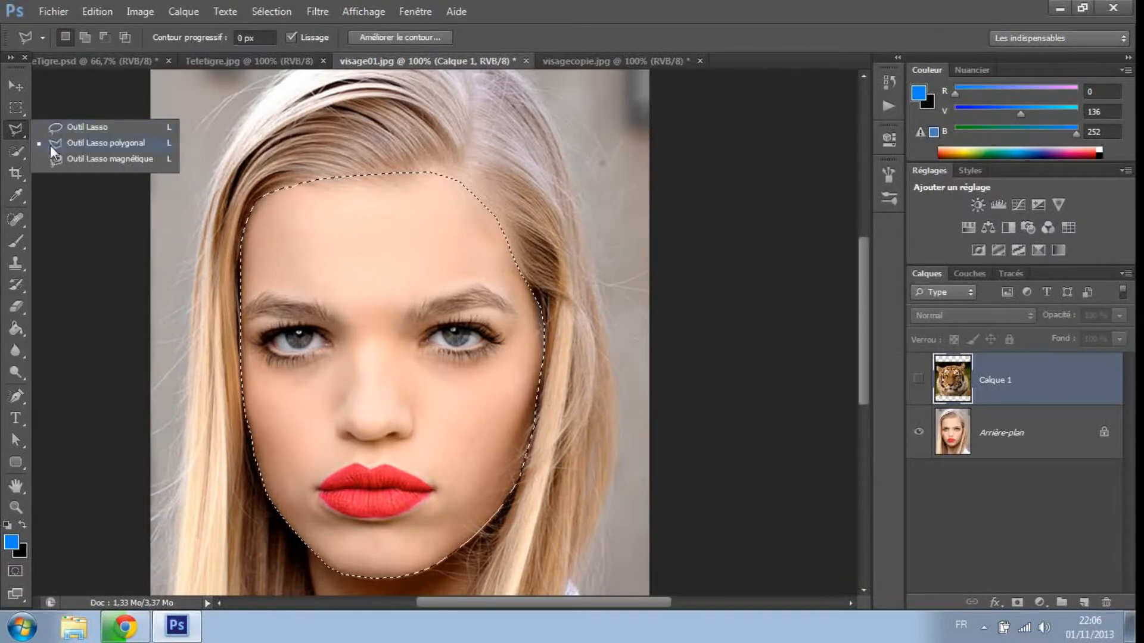
pyautogui.click(52, 145)
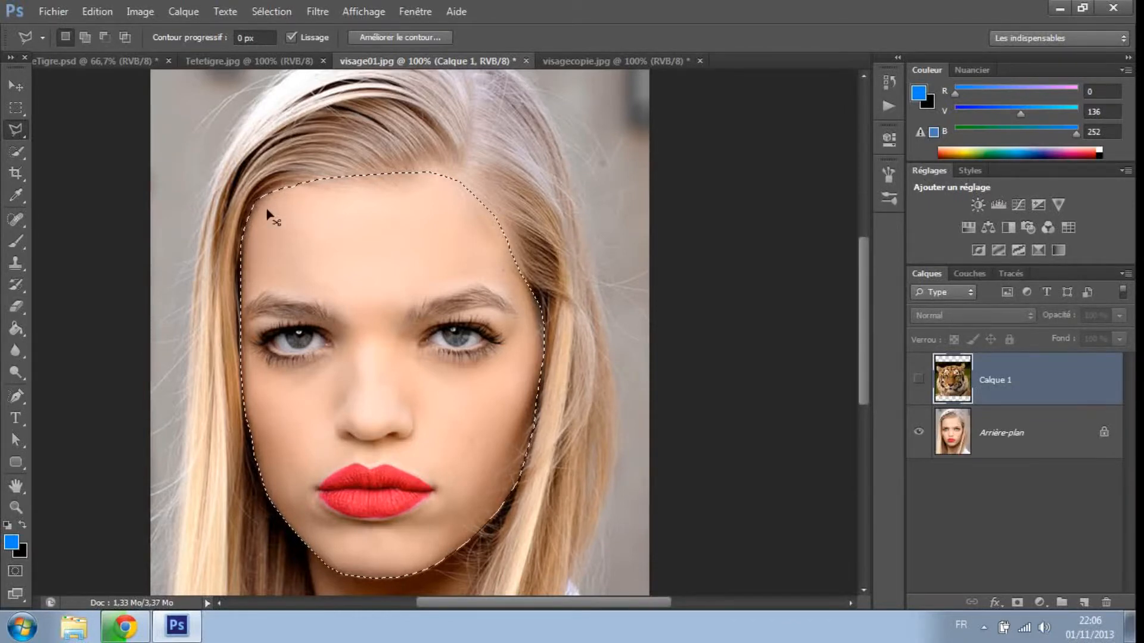
pyautogui.hotkey('ctrl', '+')
pyautogui.moveTo(870, 304); pyautogui.dragTo(866, 267)
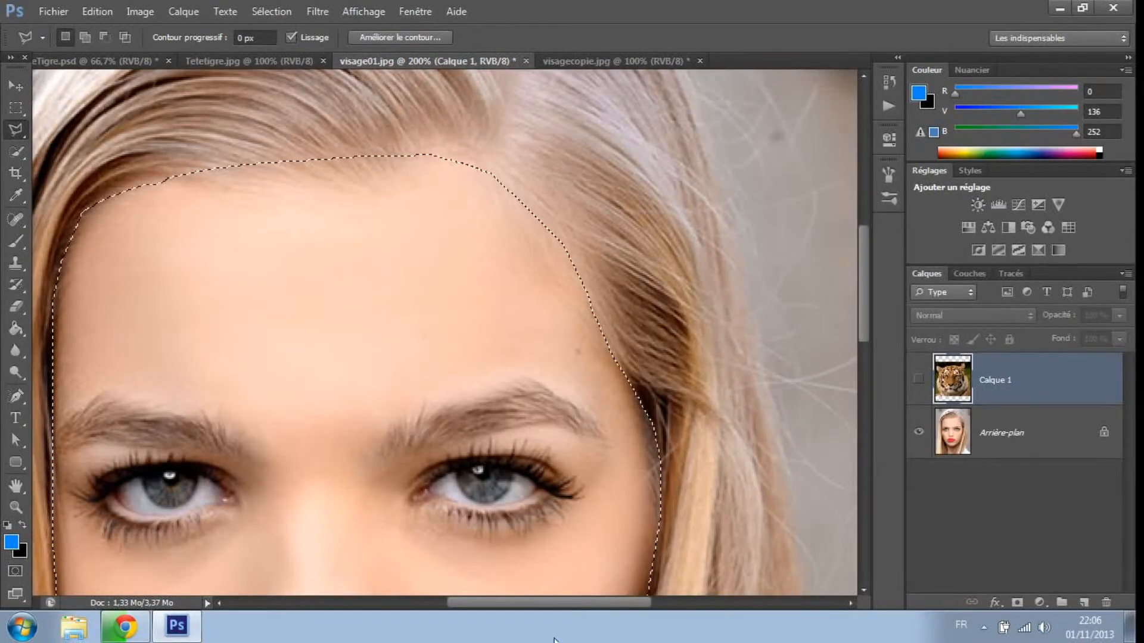
pyautogui.moveTo(578, 604); pyautogui.dragTo(546, 604)
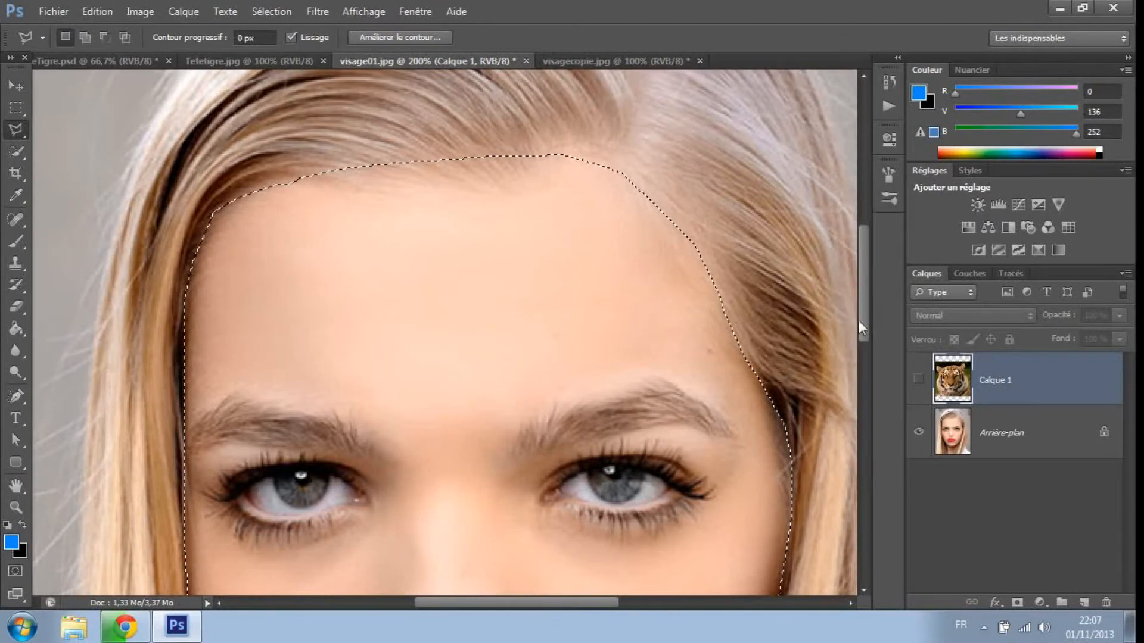
pyautogui.scroll(-2, 860, 321)
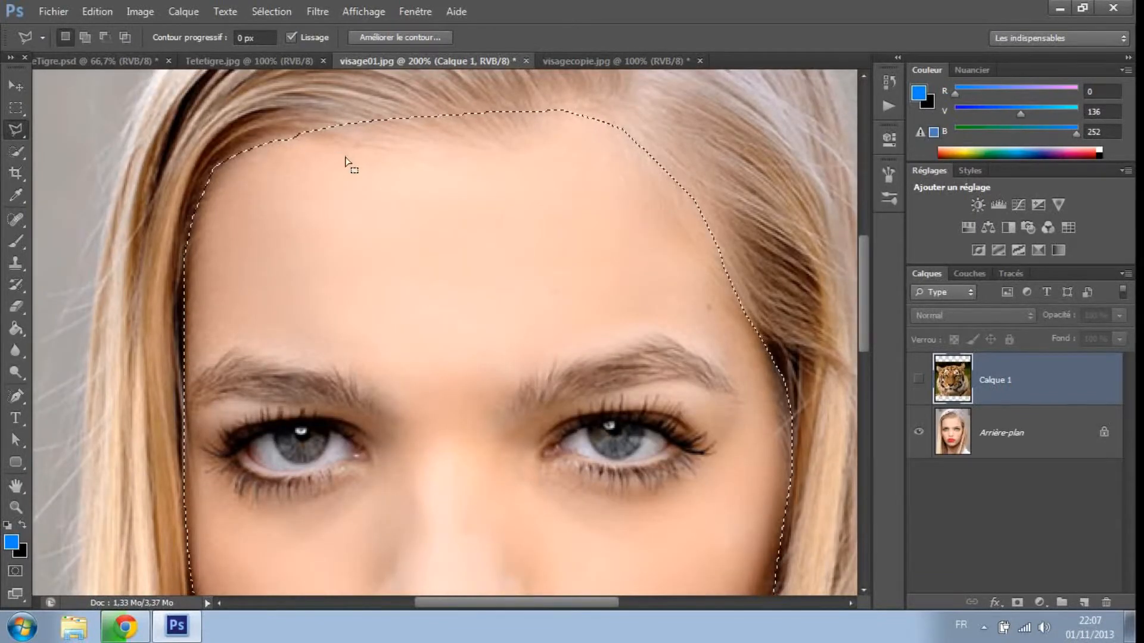
pyautogui.moveTo(863, 274); pyautogui.dragTo(866, 284)
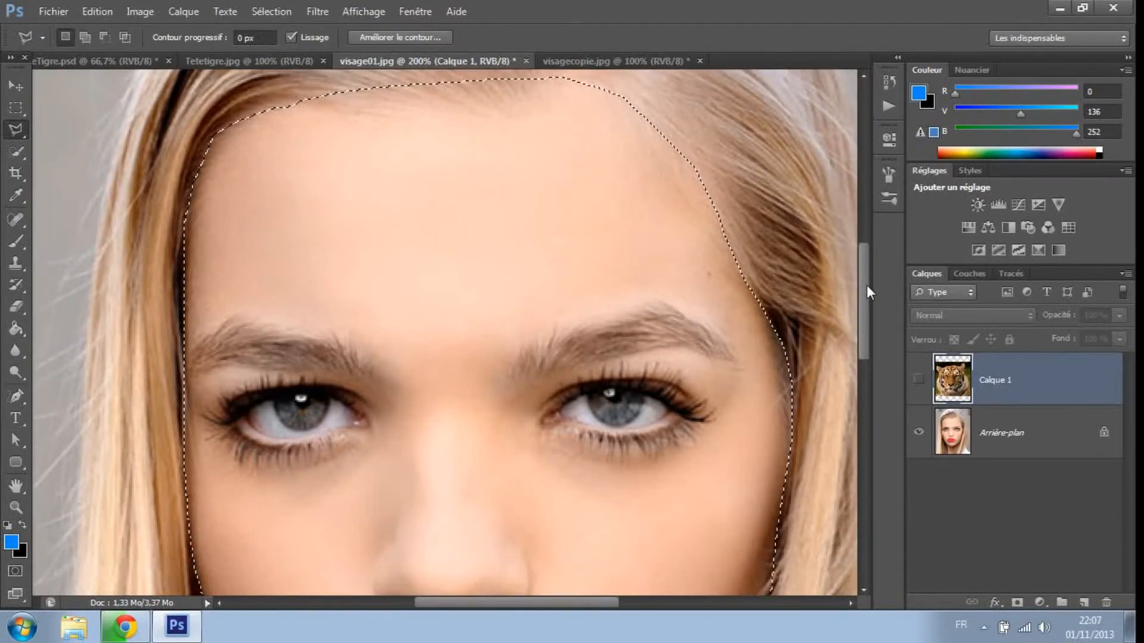
pyautogui.hotkey('ctrl', '+')
pyautogui.moveTo(600, 604); pyautogui.dragTo(630, 602)
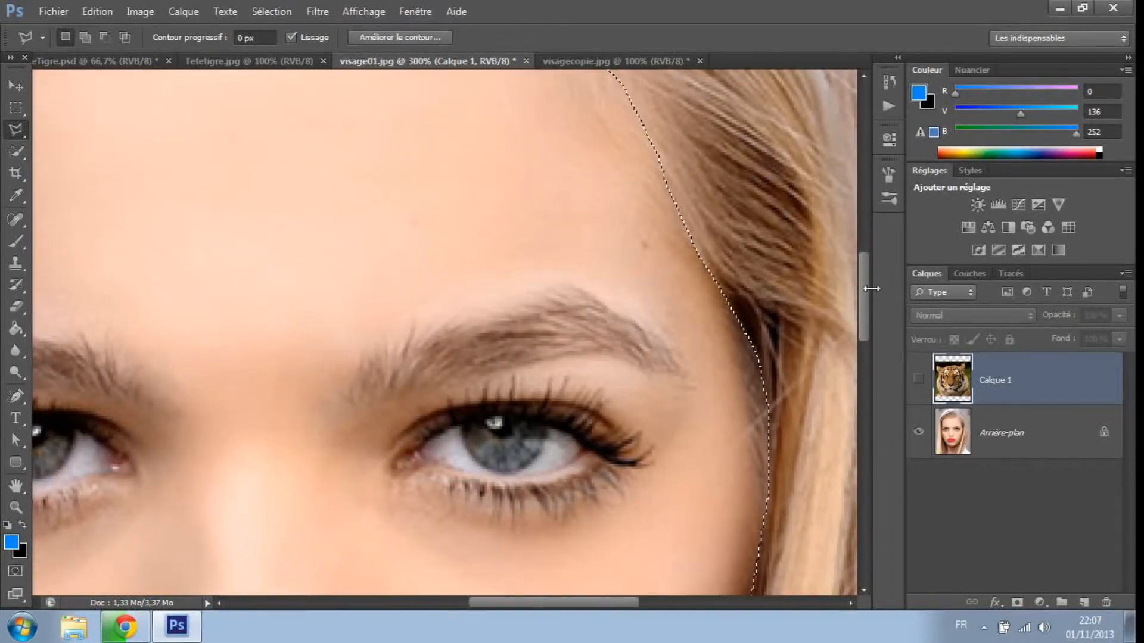
pyautogui.hotkey('ctrl', '-')
pyautogui.hotkey('ctrl', '-')
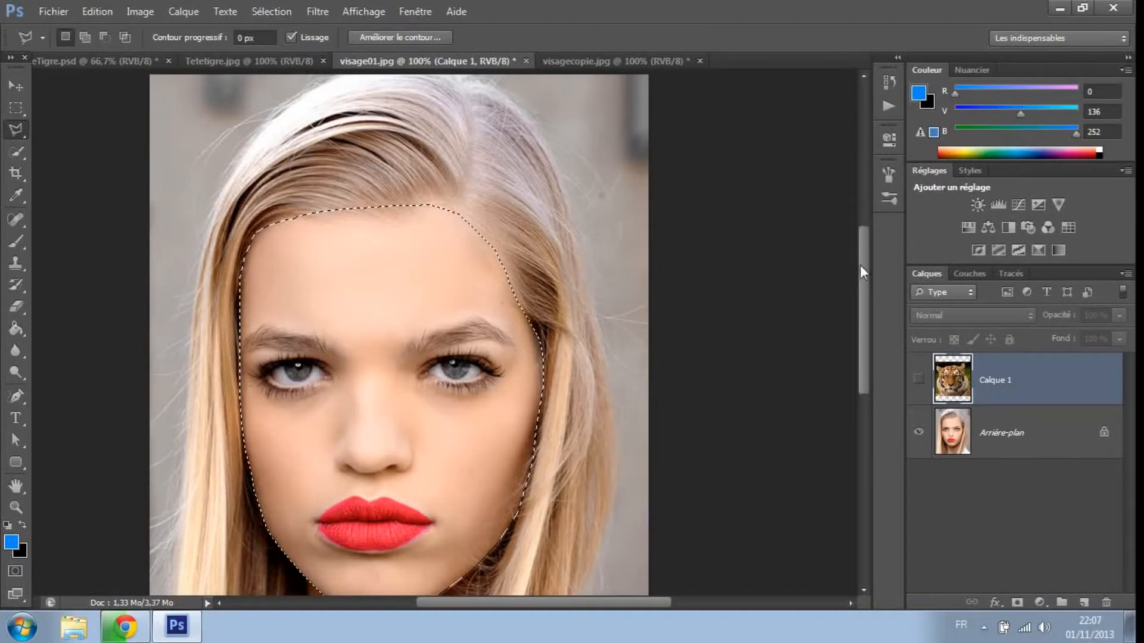
pyautogui.moveTo(860, 267); pyautogui.dragTo(865, 273)
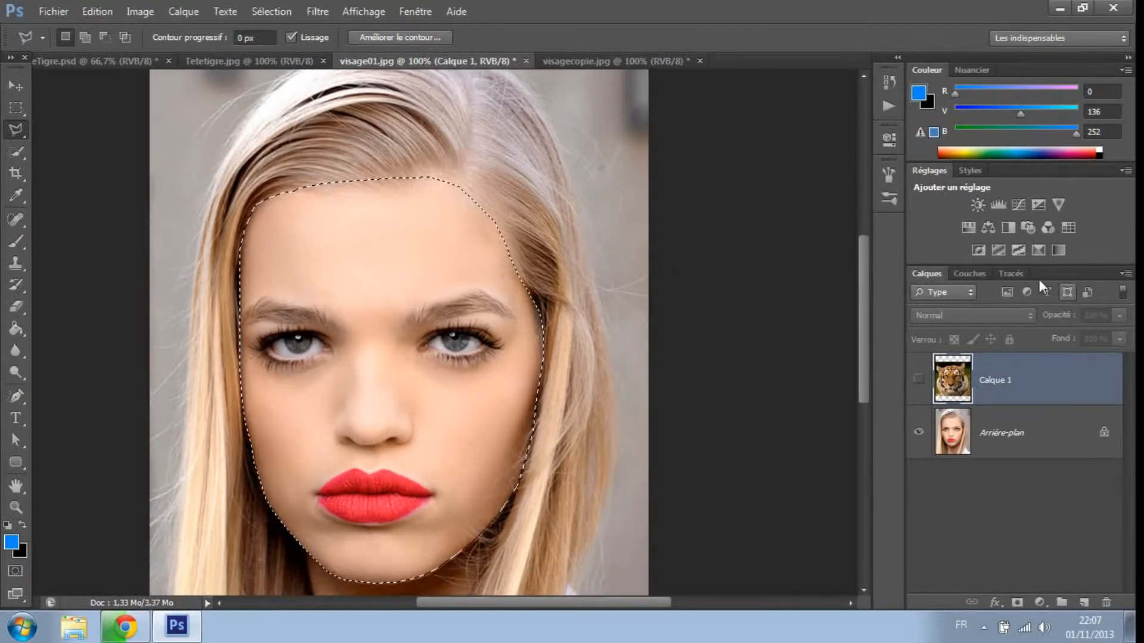
# Step: Show the tiger layer Calque 1 and lower its opacity to 53%
pyautogui.click(918, 379)
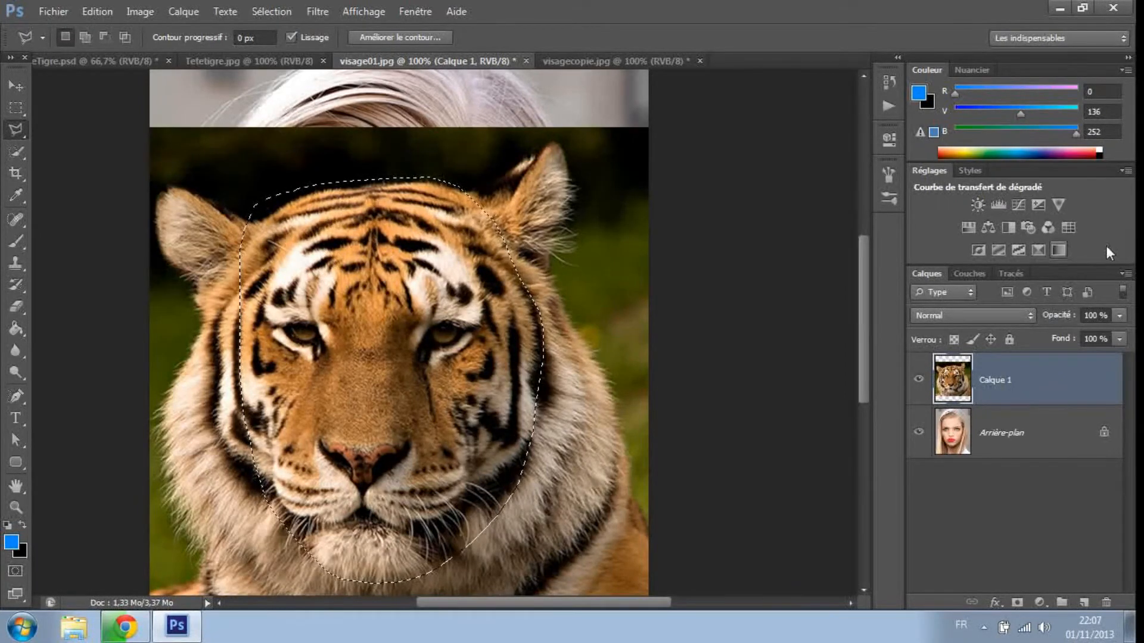
pyautogui.click(1119, 316)
pyautogui.moveTo(1096, 334); pyautogui.dragTo(1087, 334)
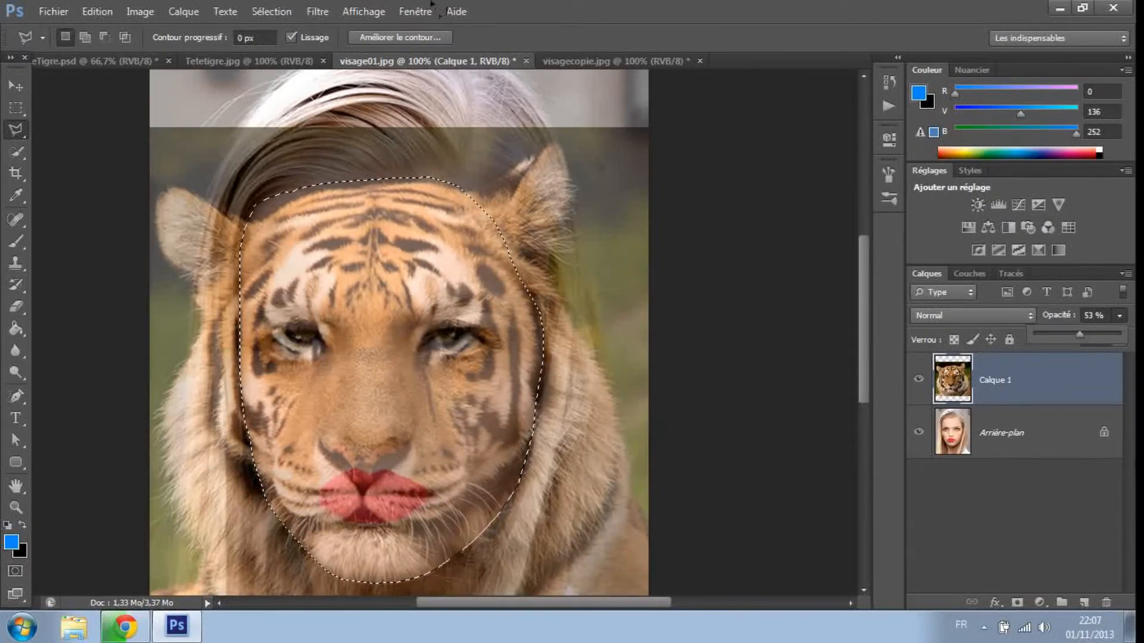
# Step: Restore the tiger layer's opacity to 100% and copy the tiger face inside the face-shaped selection
pyautogui.click(99, 13)
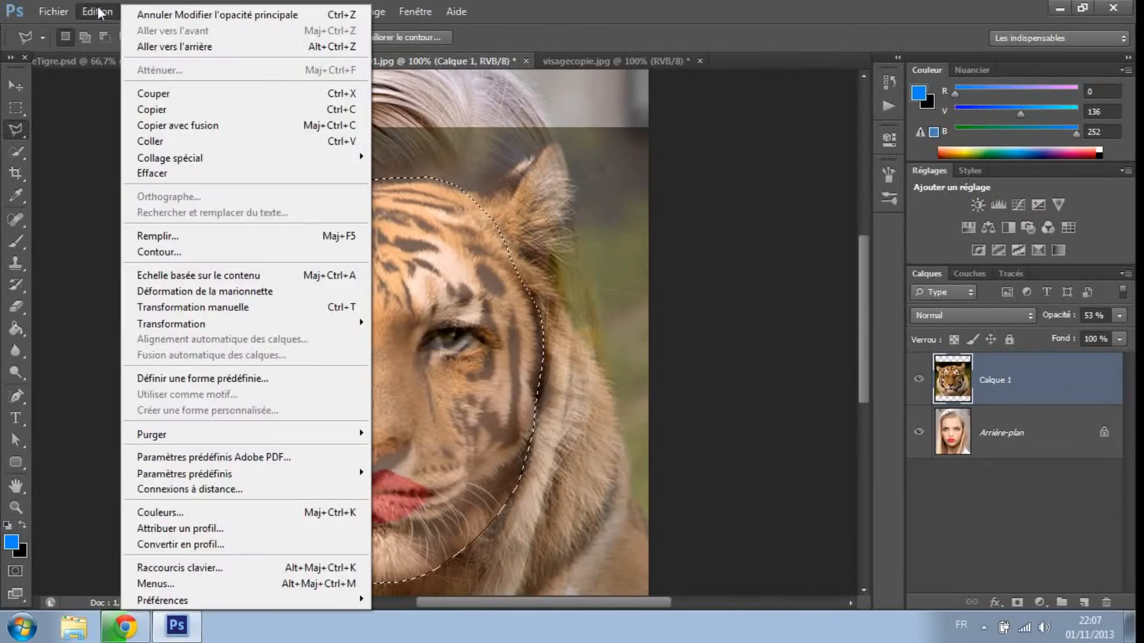
pyautogui.click(149, 124)
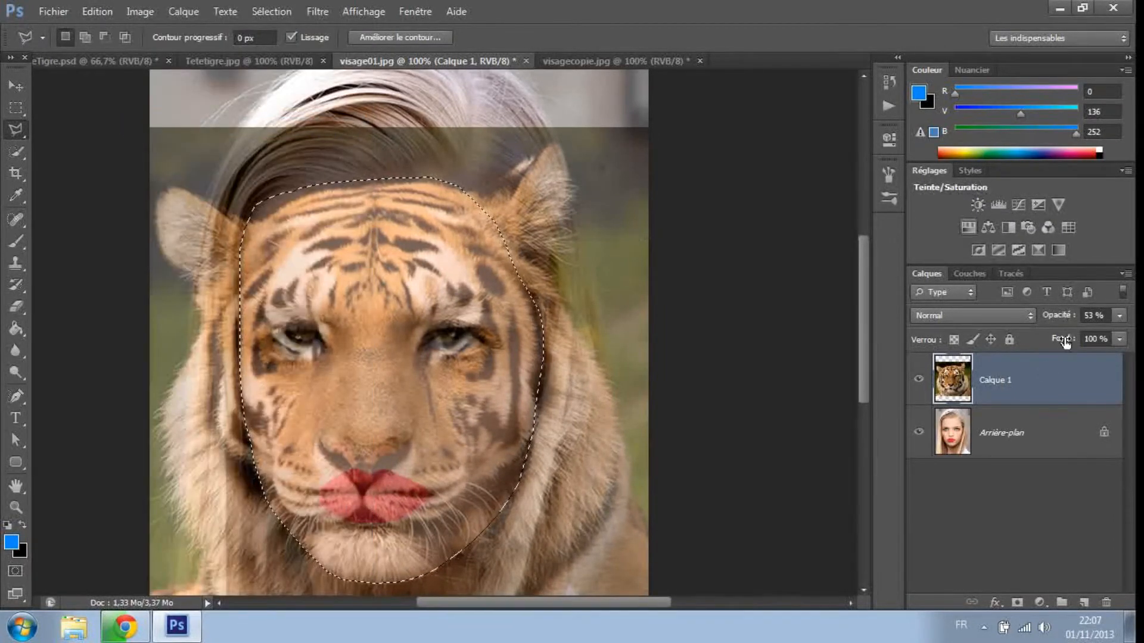
pyautogui.click(1119, 315)
pyautogui.moveTo(1088, 334); pyautogui.dragTo(1127, 334)
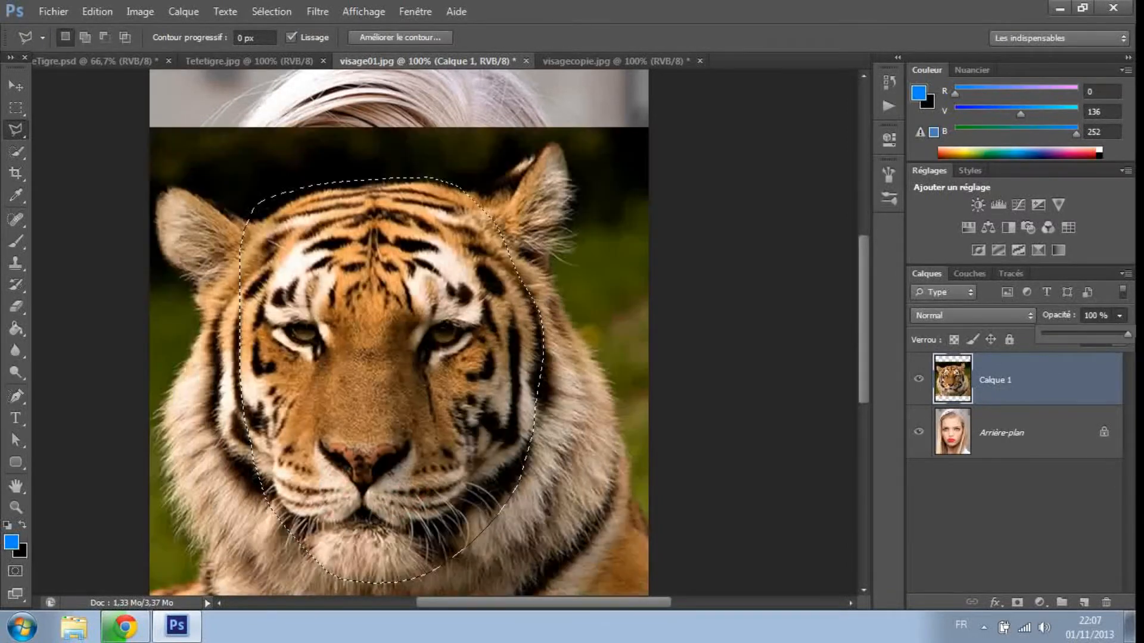
pyautogui.click(110, 12)
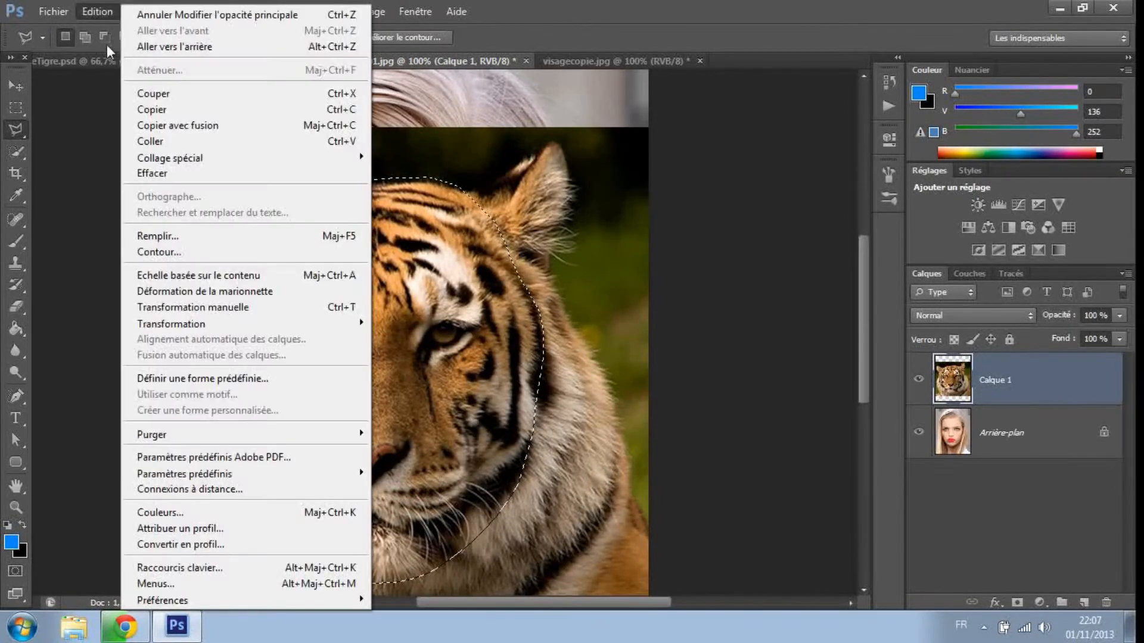
pyautogui.click(151, 127)
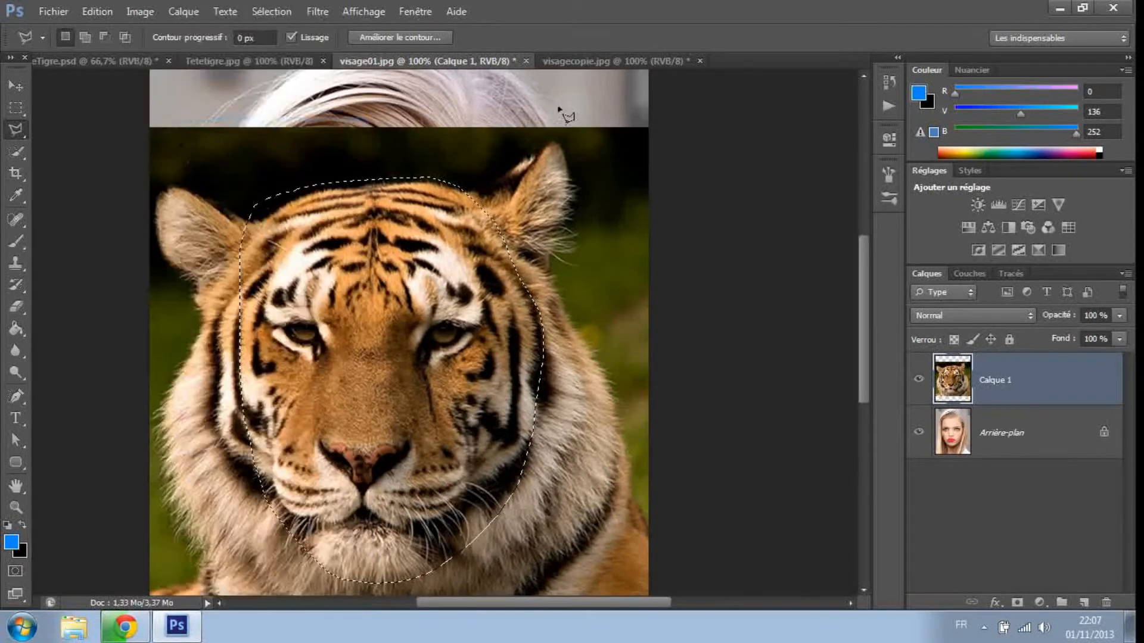
# Step: Paste the copied tiger face into visagecopie.jpg and move it down over the woman's face
pyautogui.click(588, 62)
pyautogui.moveTo(869, 288); pyautogui.dragTo(867, 279)
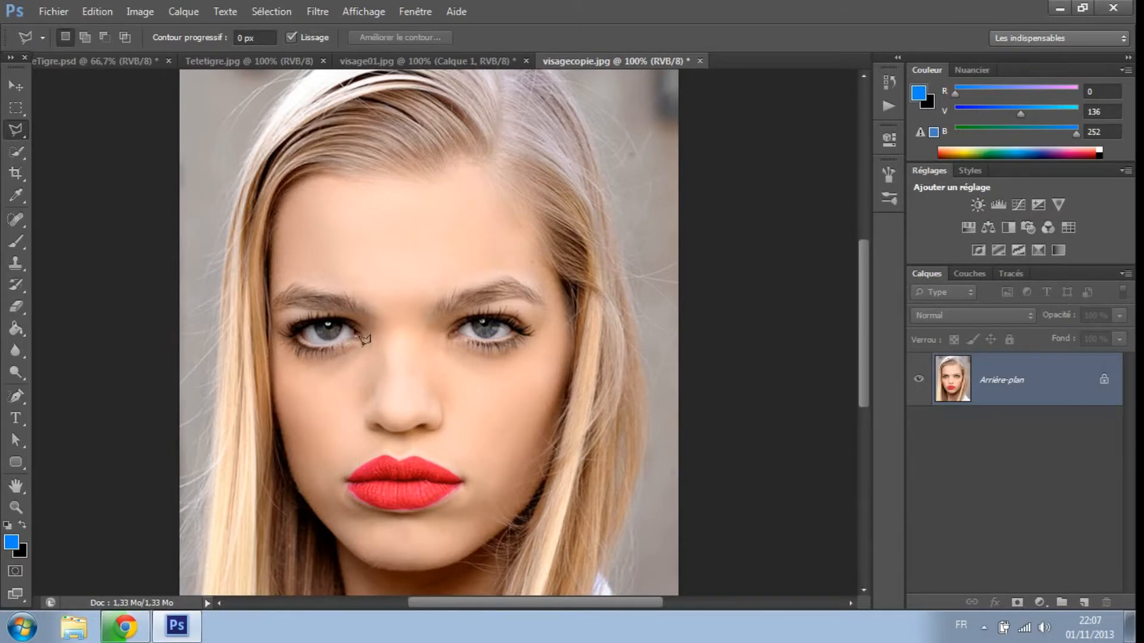
pyautogui.click(97, 11)
pyautogui.click(124, 135)
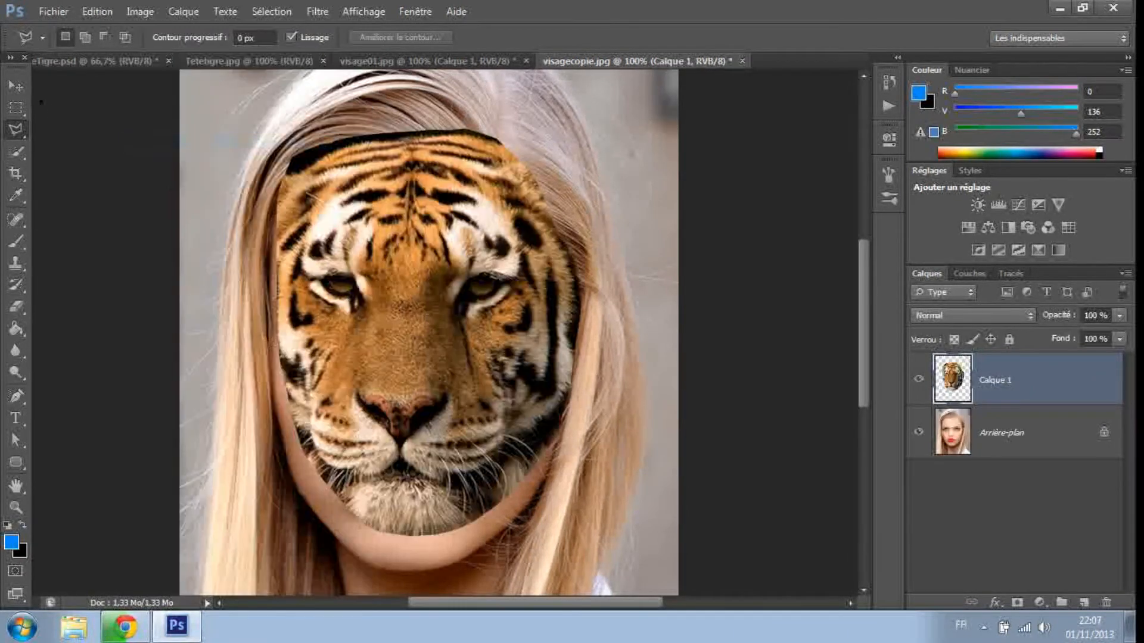
pyautogui.click(23, 87)
pyautogui.moveTo(440, 297); pyautogui.dragTo(434, 321)
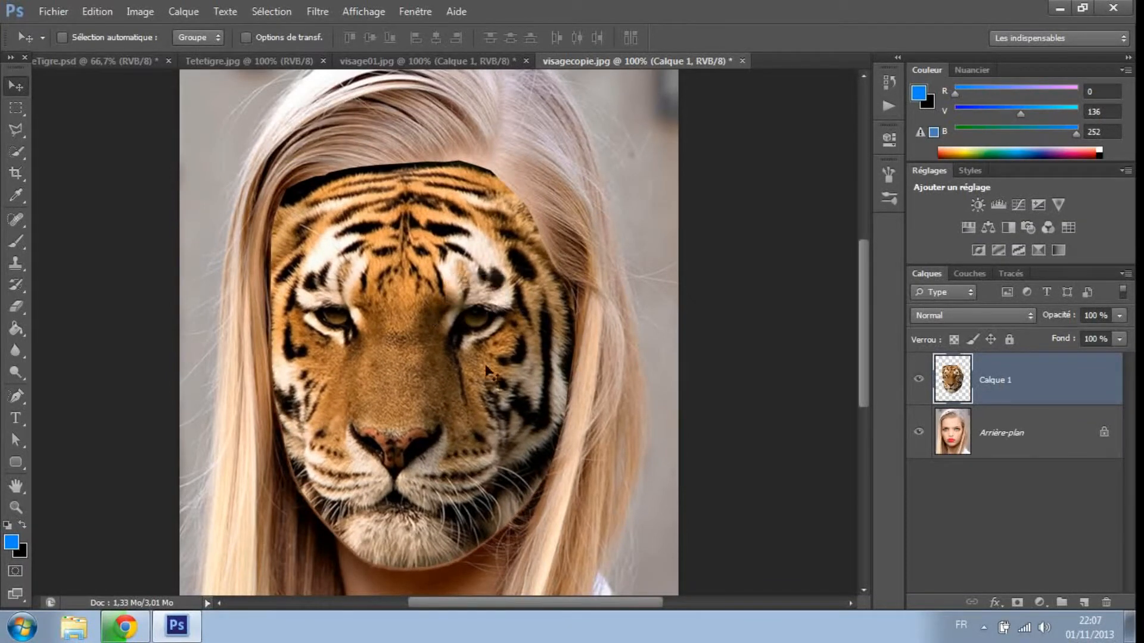
# Step: Set the opacity of the pasted tiger layer Calque 1 to 40%
pyautogui.click(1120, 319)
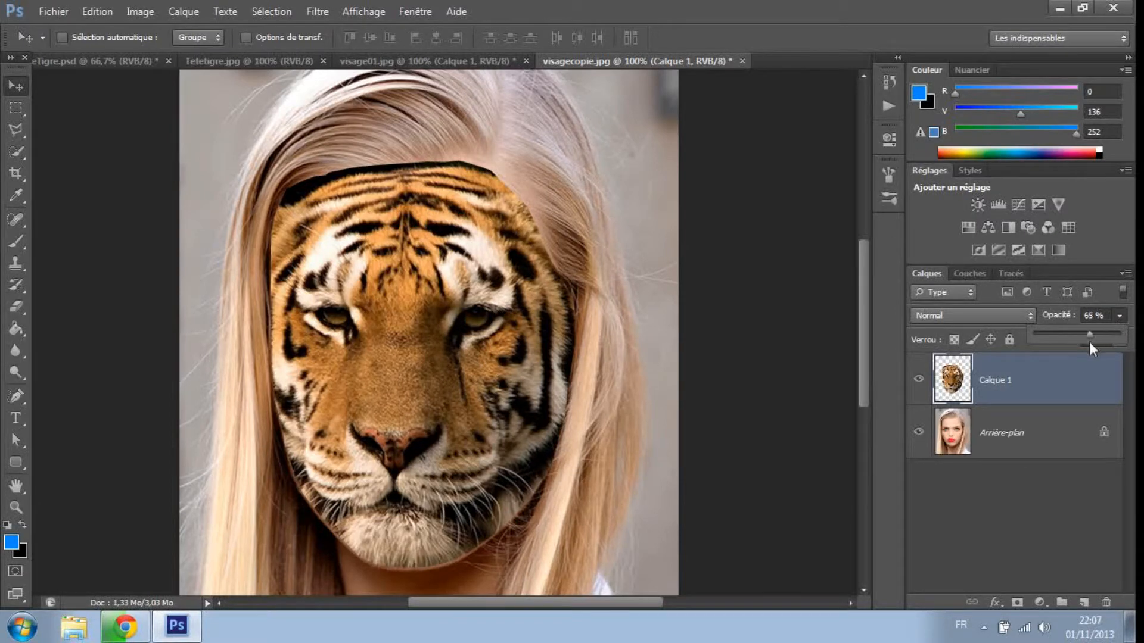
pyautogui.moveTo(1088, 342); pyautogui.dragTo(1080, 341)
pyautogui.click(1094, 318)
pyautogui.press('BackSpace')
pyautogui.press('BackSpace')
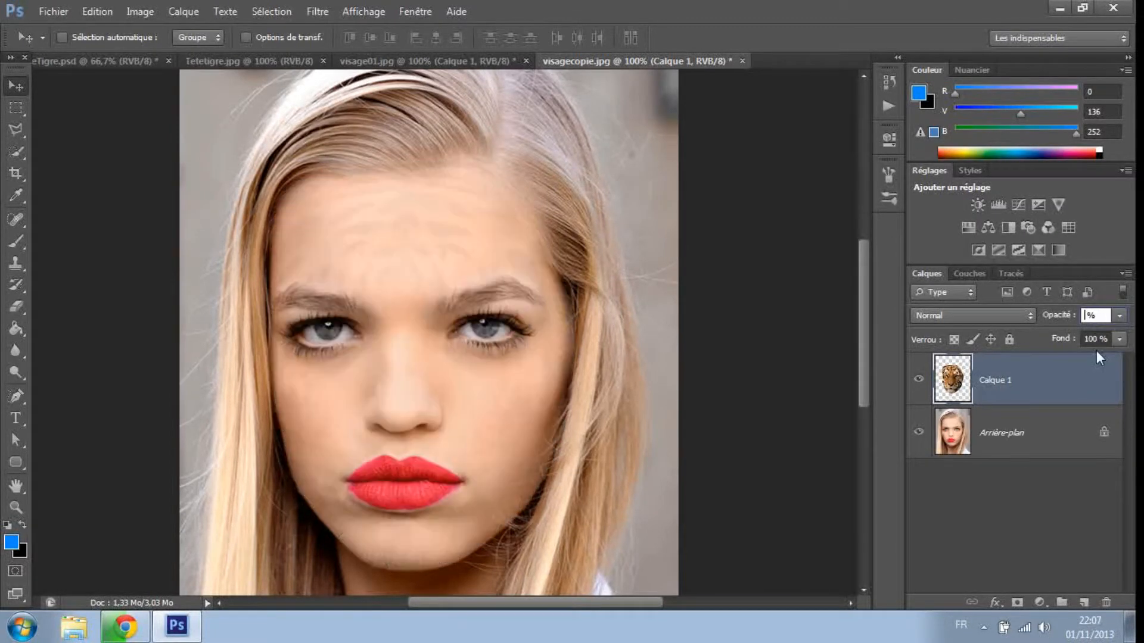
pyautogui.write('40')
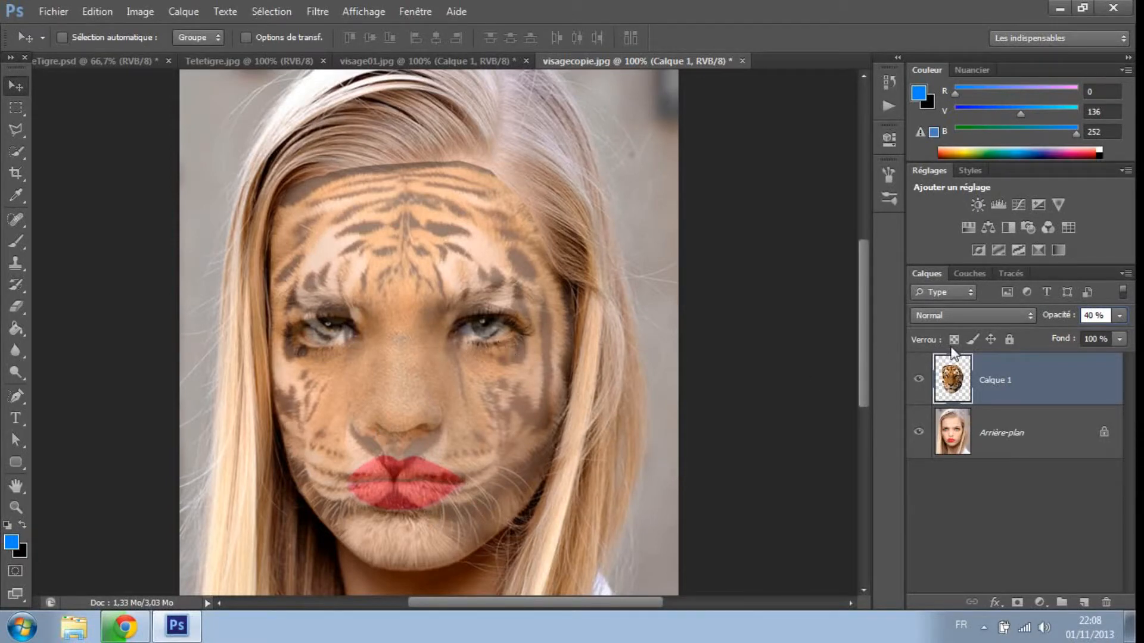
# Step: Lower the opacity of the tiger layer Calque 1 to 0% to uncover the woman's face
pyautogui.click(1119, 315)
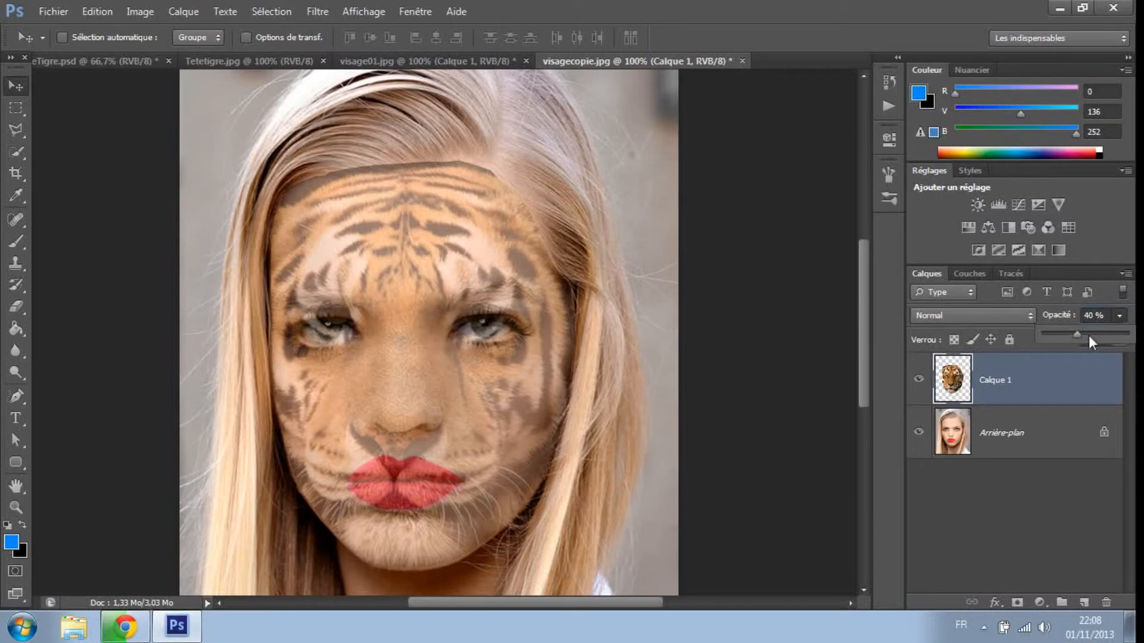
pyautogui.moveTo(1043, 337); pyautogui.dragTo(1034, 350)
pyautogui.click(890, 316)
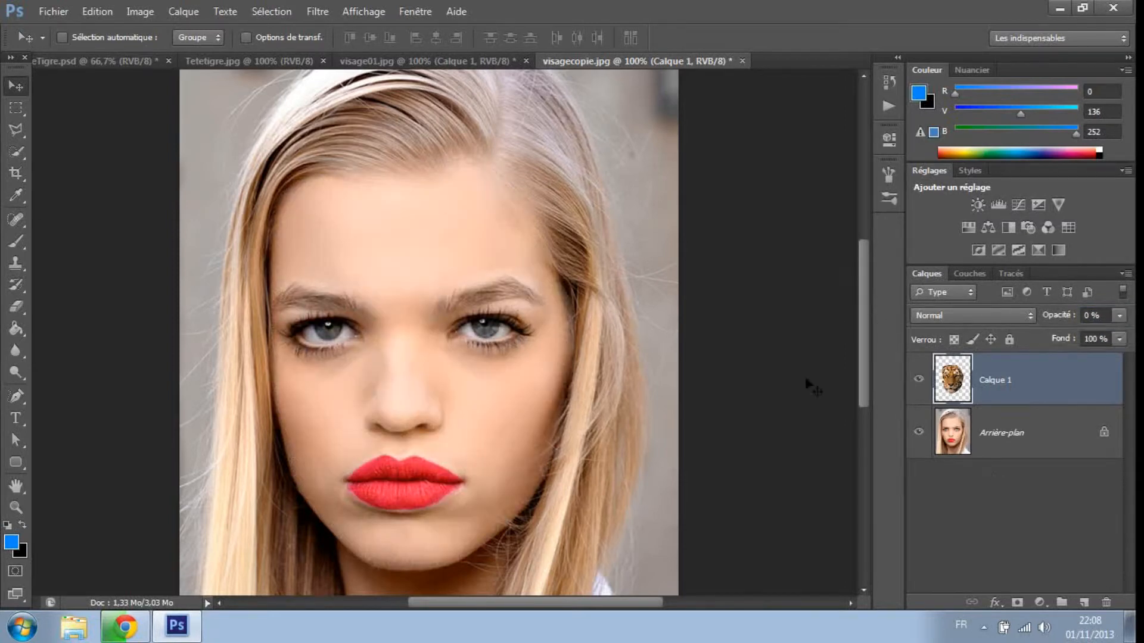
# Step: Outline both of the woman's eyes with the freehand Lasso tool, adding the second eye to the first selection
pyautogui.click(22, 131)
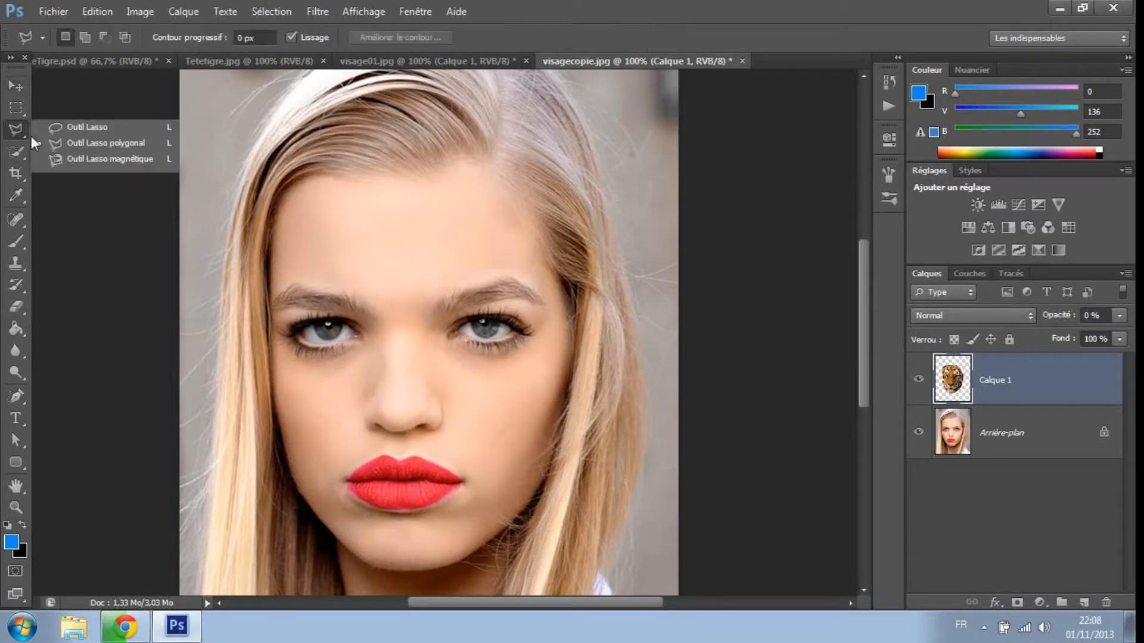
pyautogui.click(70, 127)
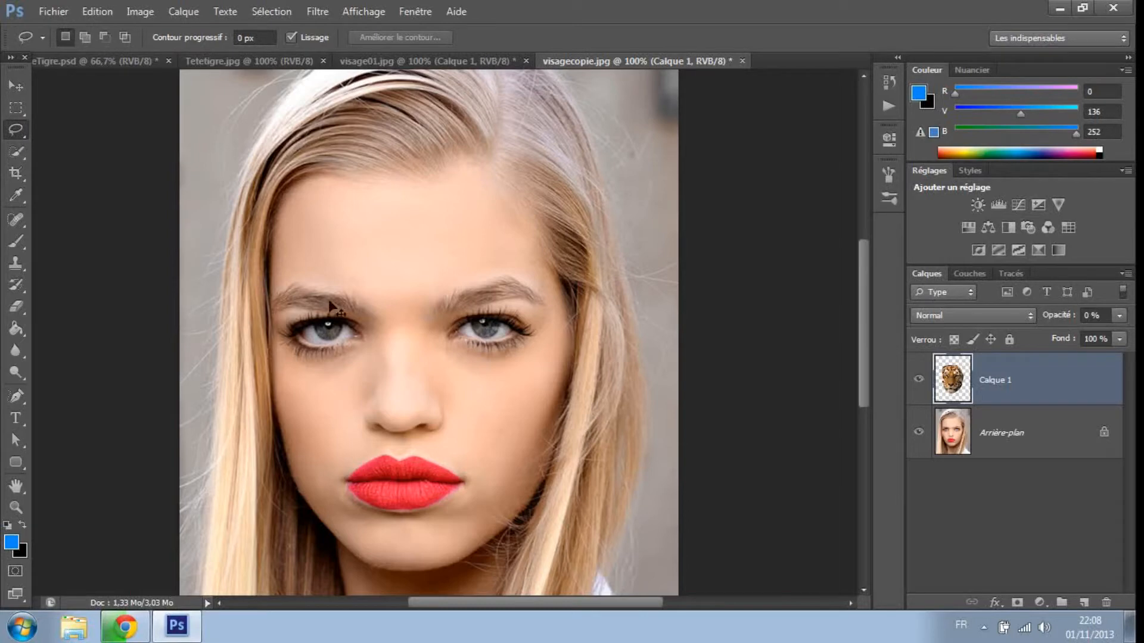
pyautogui.hotkey('ctrl', '+')
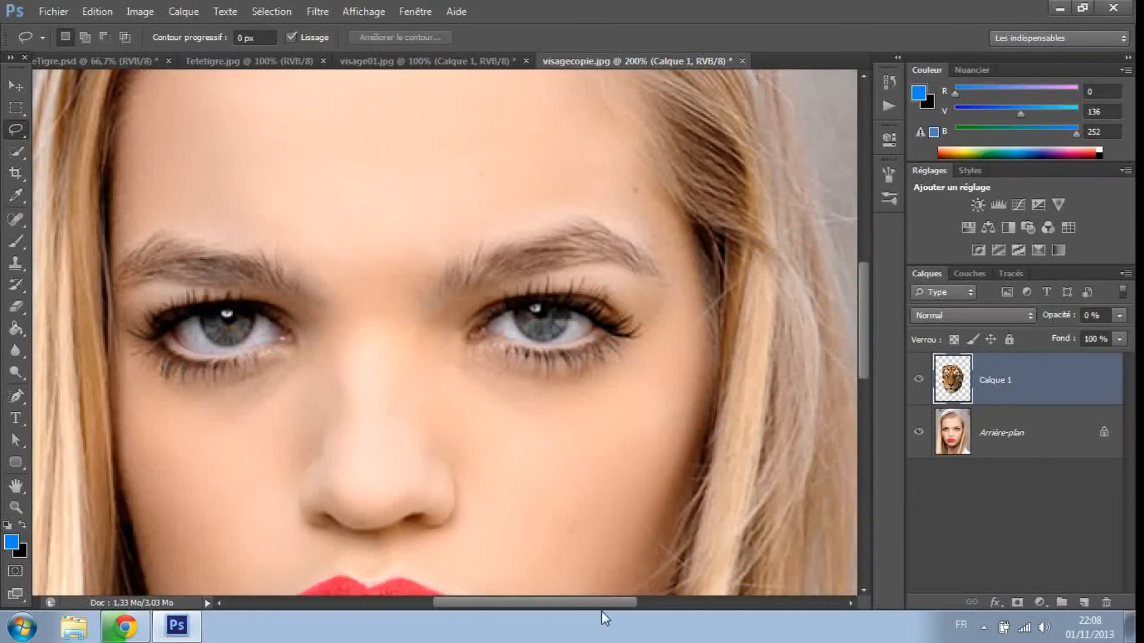
pyautogui.moveTo(600, 614); pyautogui.dragTo(579, 610)
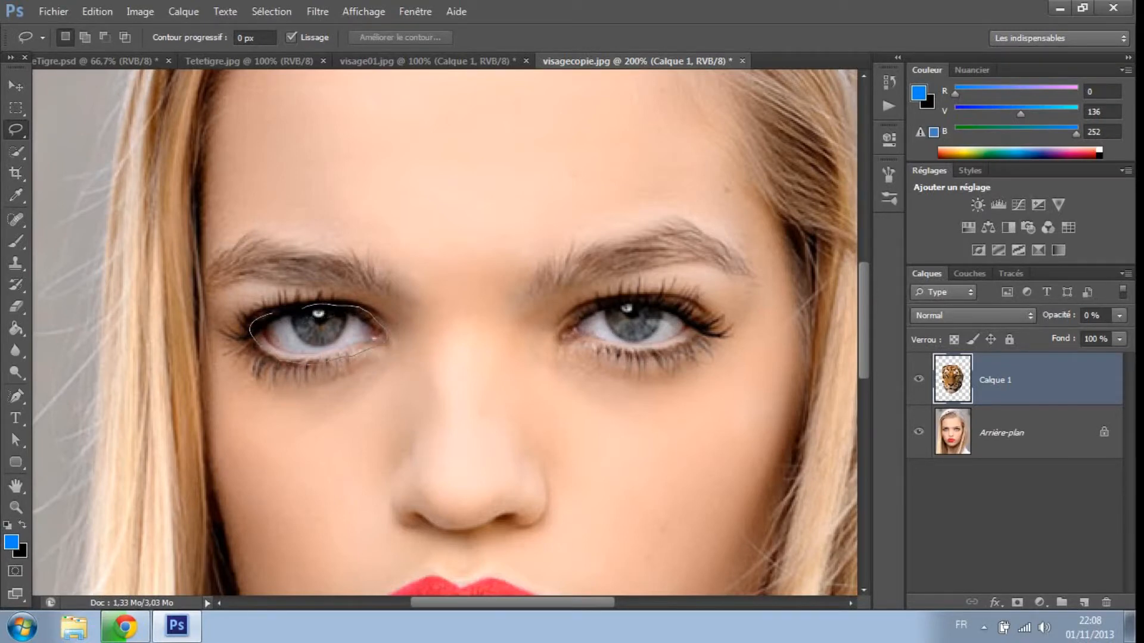
pyautogui.moveTo(279, 326); pyautogui.dragTo(278, 329)
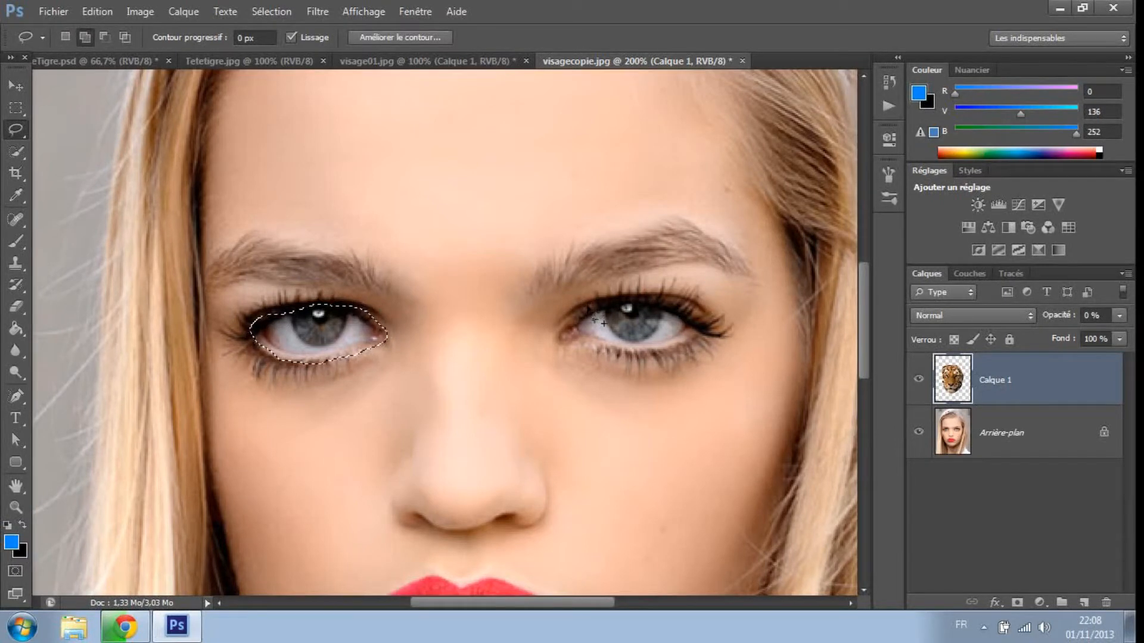
pyautogui.moveTo(586, 307); pyautogui.dragTo(565, 320)
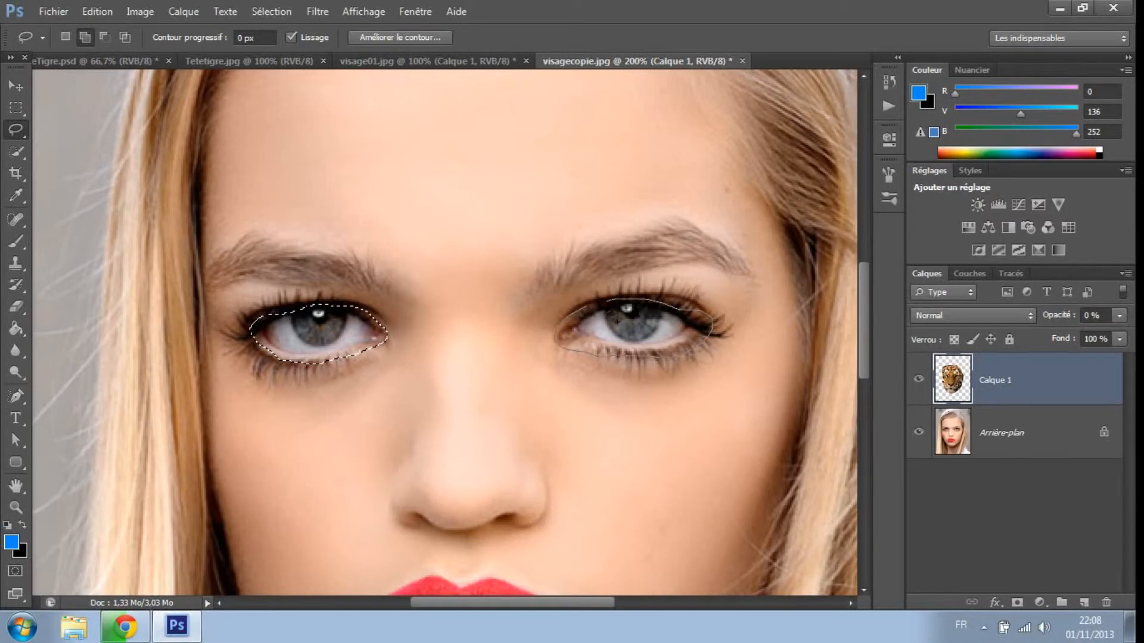
pyautogui.moveTo(602, 325); pyautogui.dragTo(586, 313)
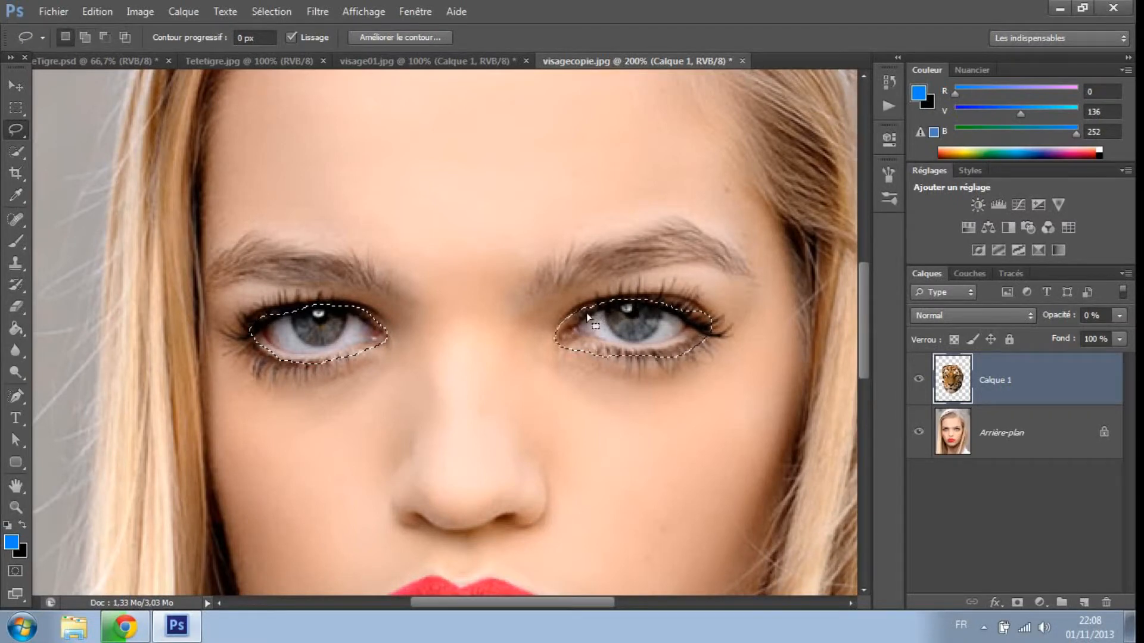
# Step: Feather the selection around both eyes with a radius of 6 pixels
pyautogui.rightClick(637, 327)
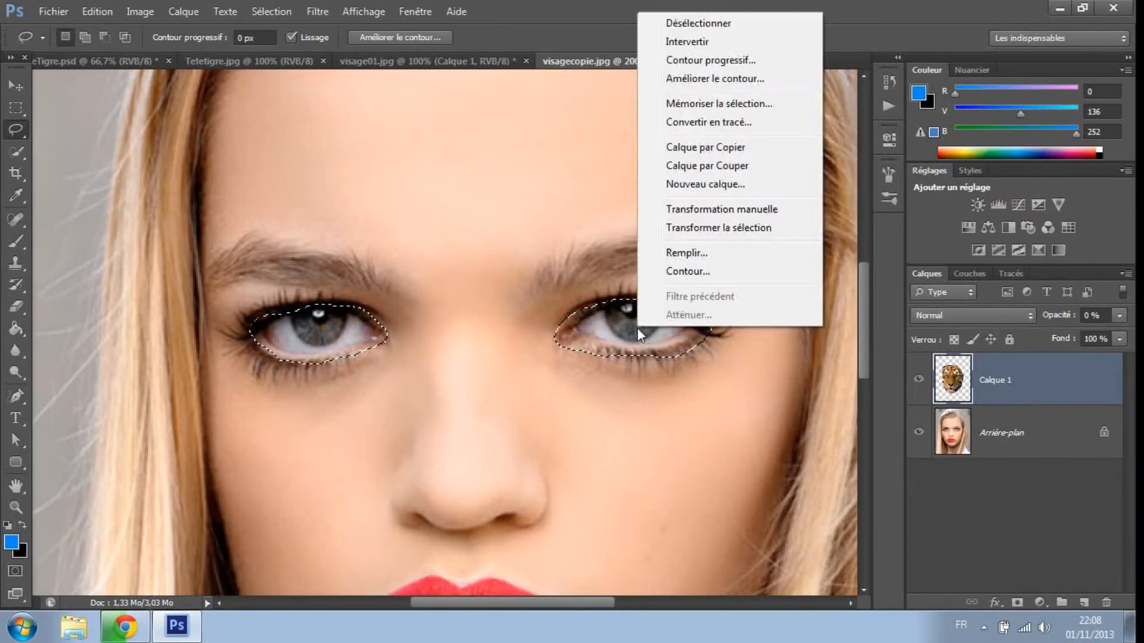
pyautogui.click(716, 67)
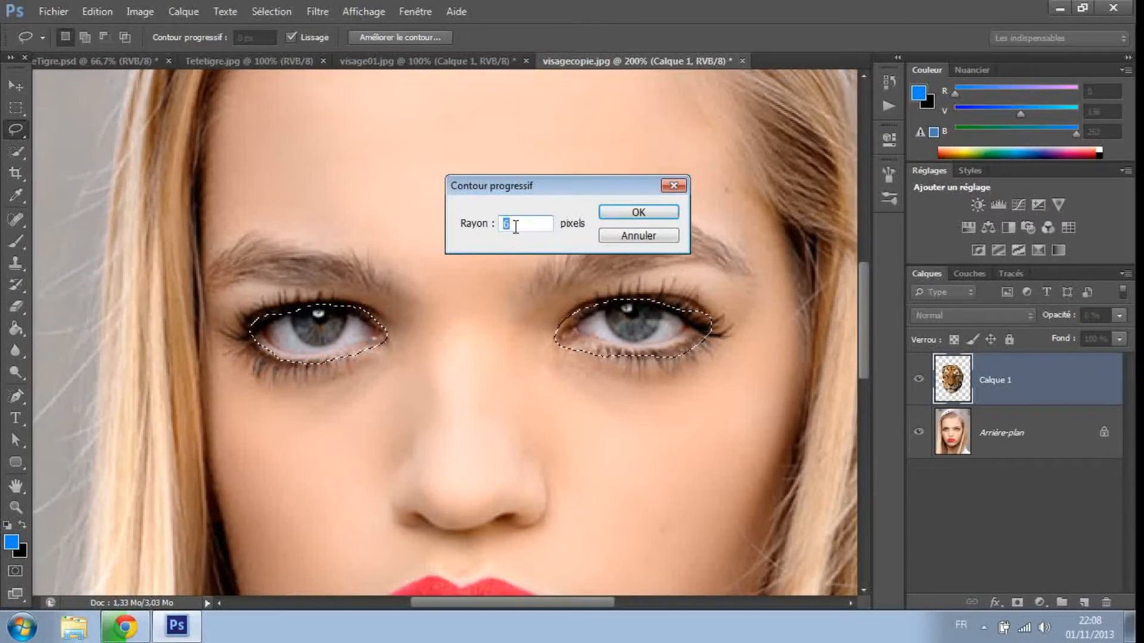
pyautogui.write('1')
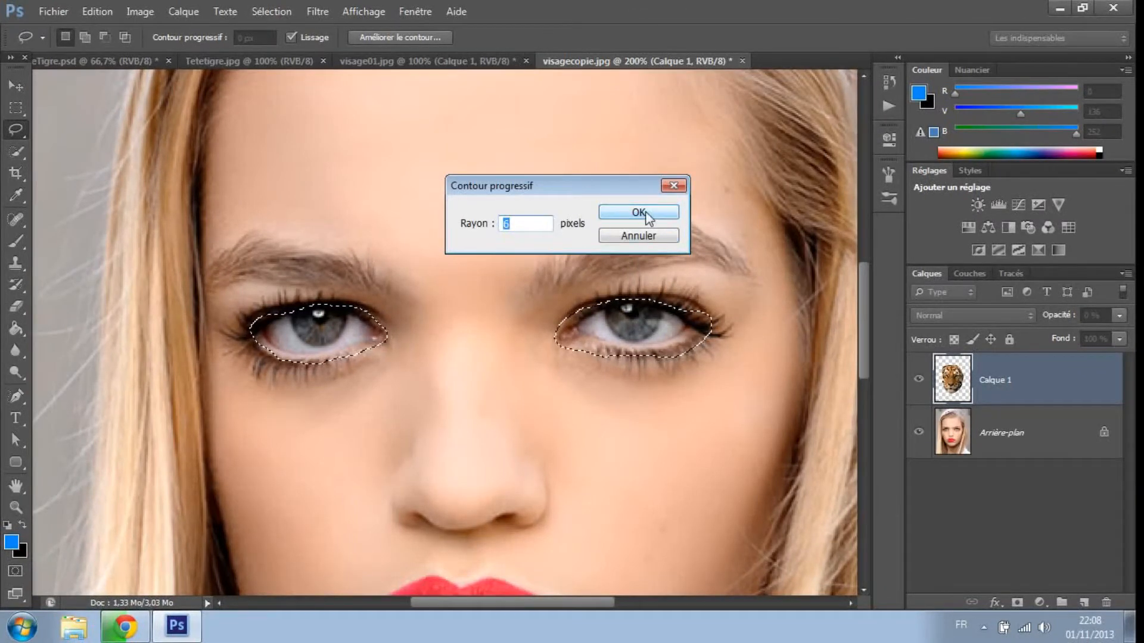
pyautogui.click(643, 213)
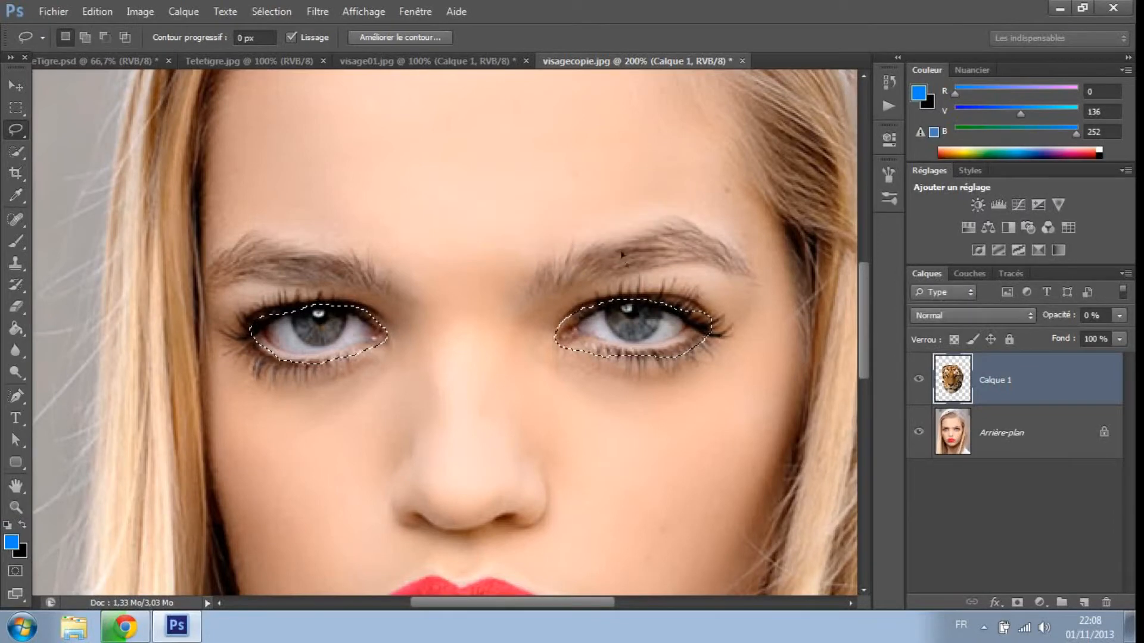
# Step: Restore the tiger layer's opacity to 100% and clear the tiger pixels inside the feathered eye selection
pyautogui.click(17, 87)
pyautogui.click(1119, 315)
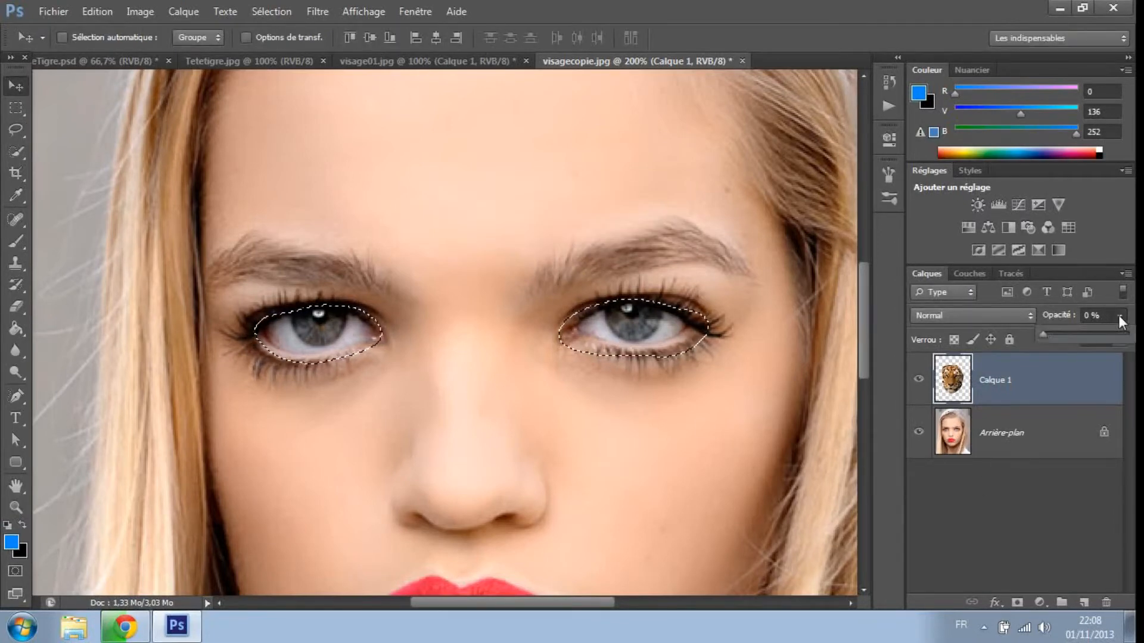
pyautogui.moveTo(1120, 334); pyautogui.dragTo(1128, 334)
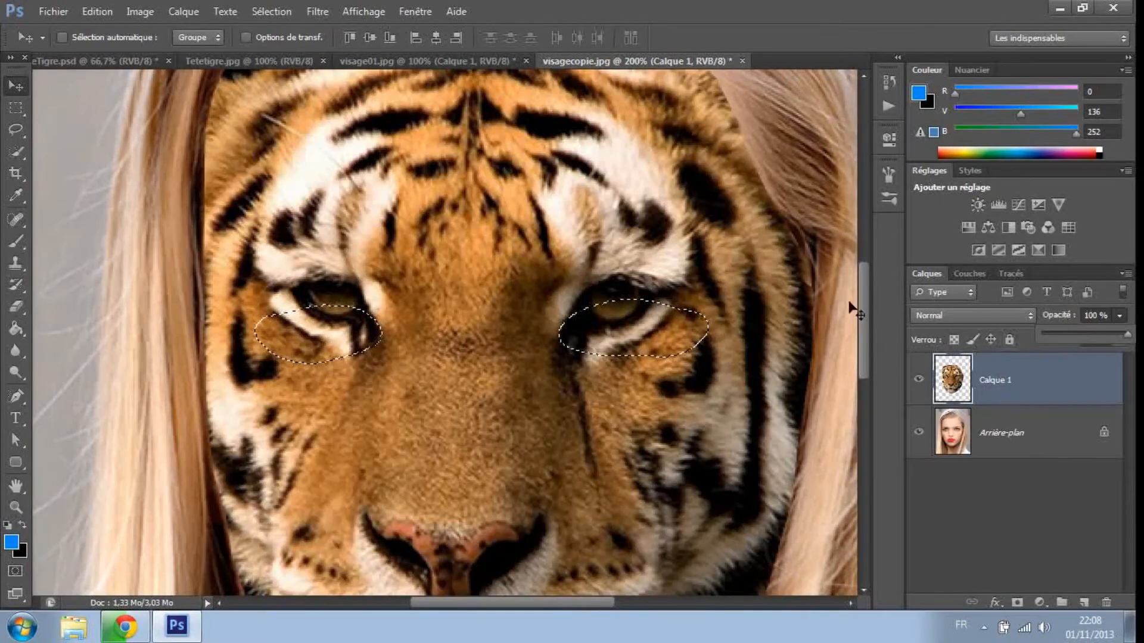
pyautogui.moveTo(867, 305); pyautogui.dragTo(864, 291)
pyautogui.hotkey('ctrl', '-')
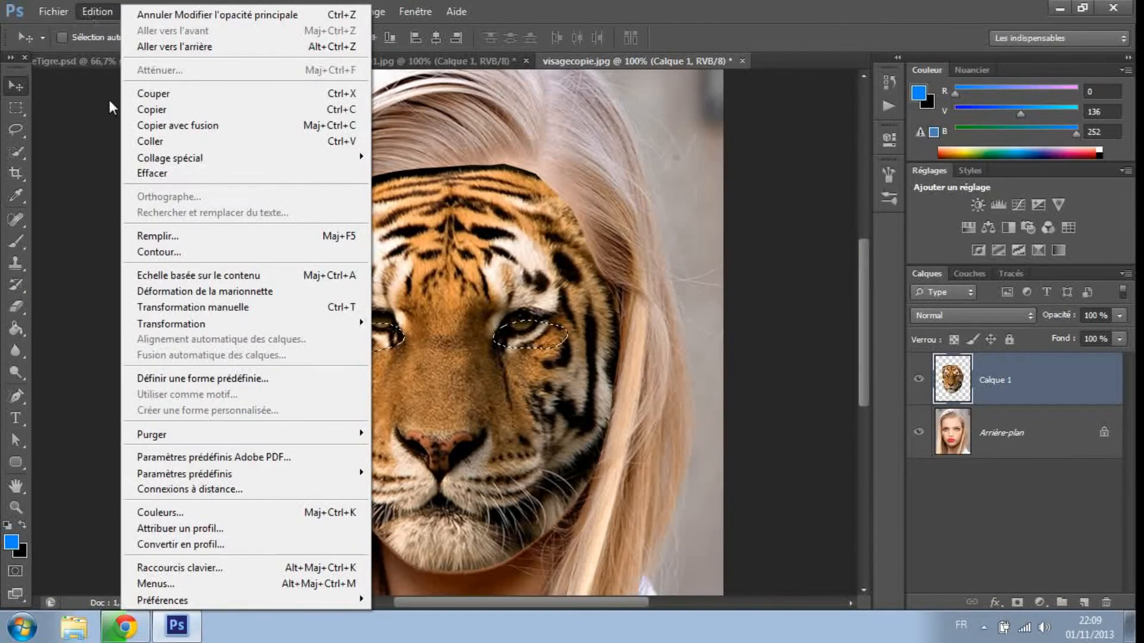
pyautogui.click(152, 172)
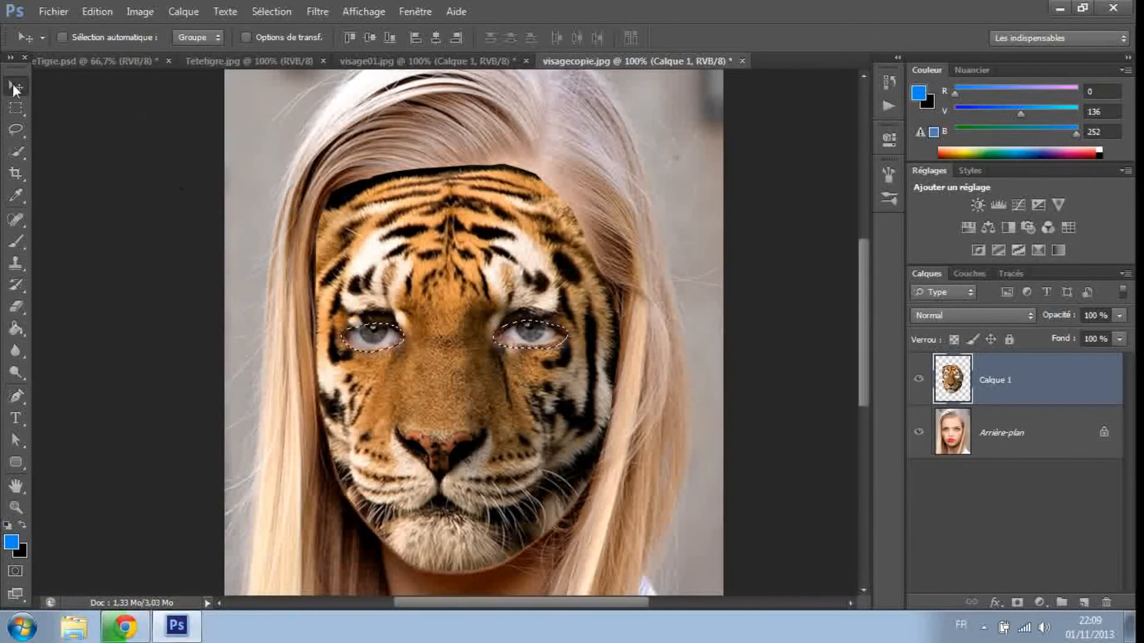
# Step: Set the tiger layer's opacity to 40% and deselect the eyes
pyautogui.click(1118, 317)
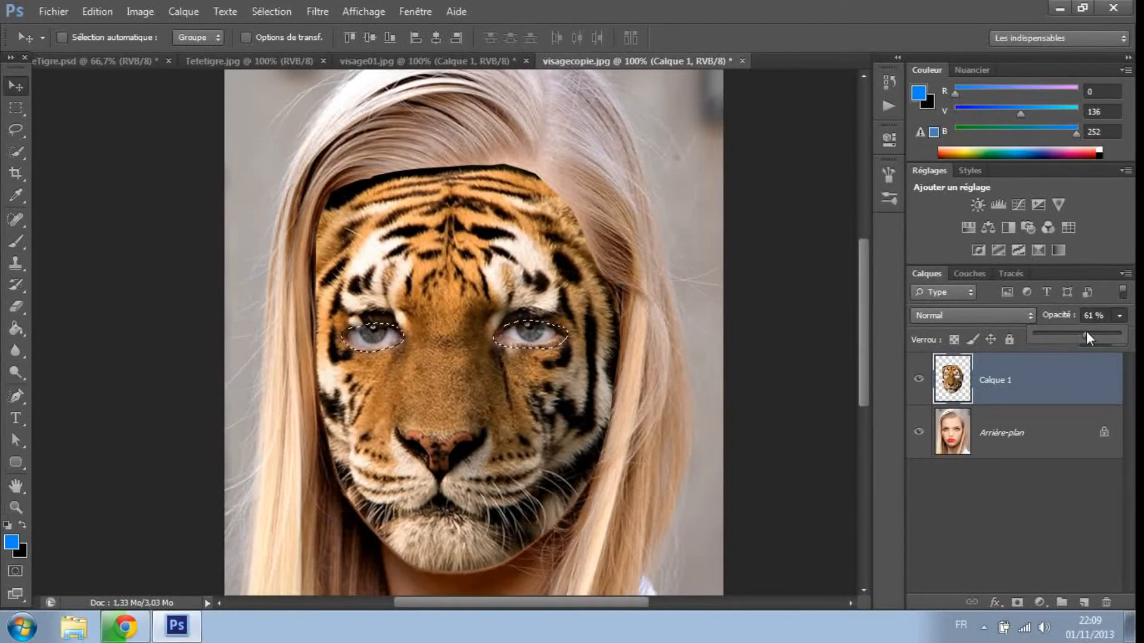
pyautogui.moveTo(1086, 331); pyautogui.dragTo(1077, 336)
pyautogui.click(1095, 315)
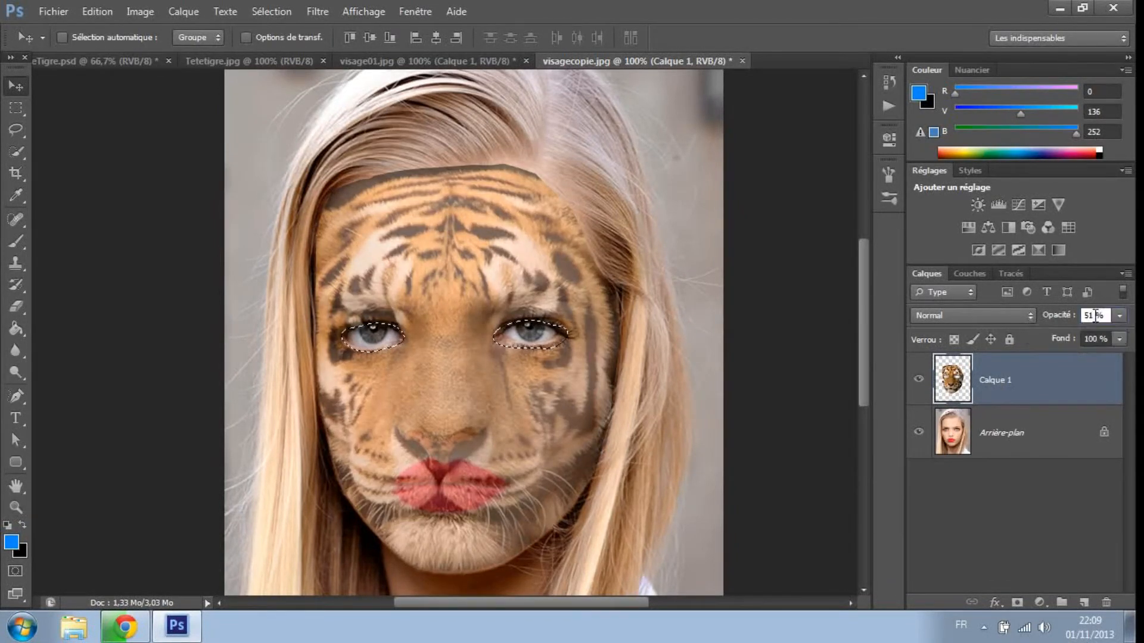
pyautogui.press('BackSpace')
pyautogui.write('40')
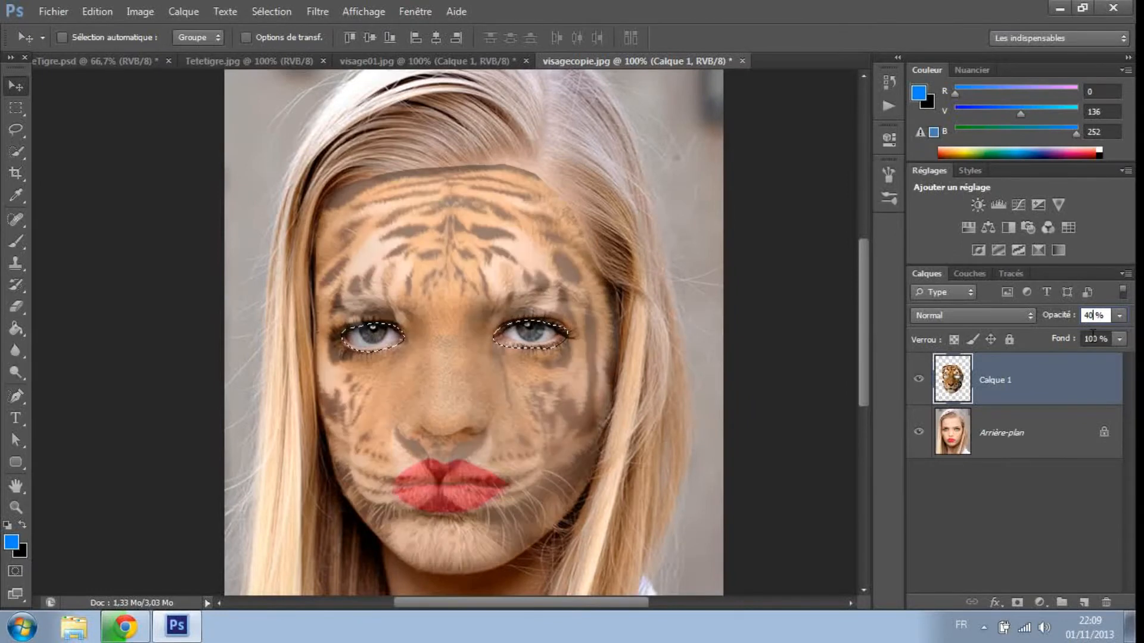
pyautogui.press('Return')
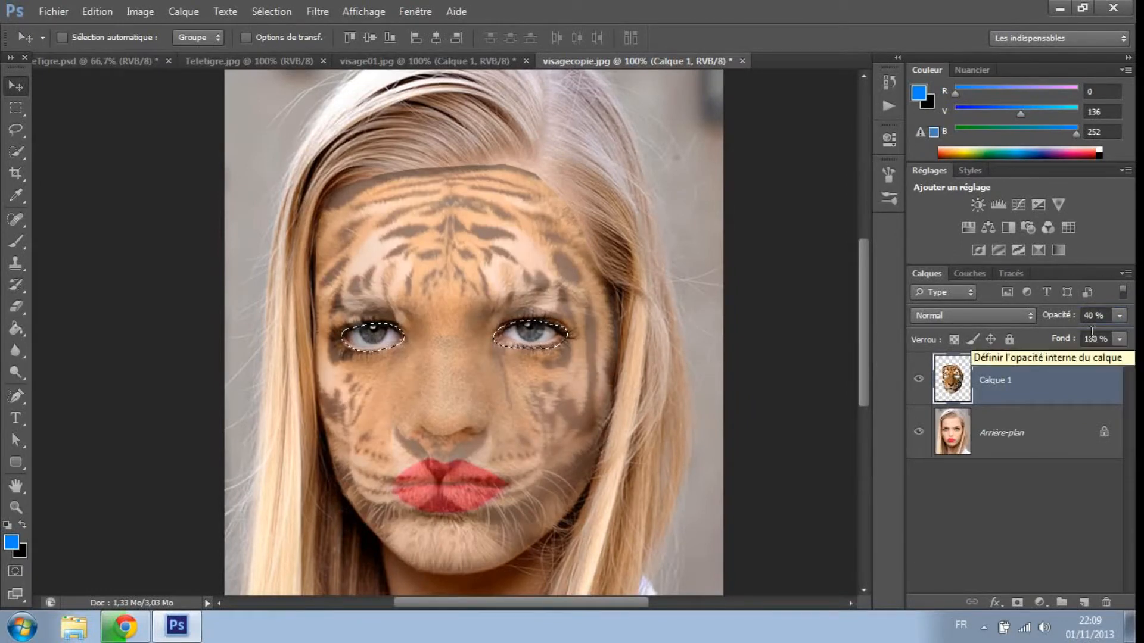
pyautogui.hotkey('ctrl', 'd')
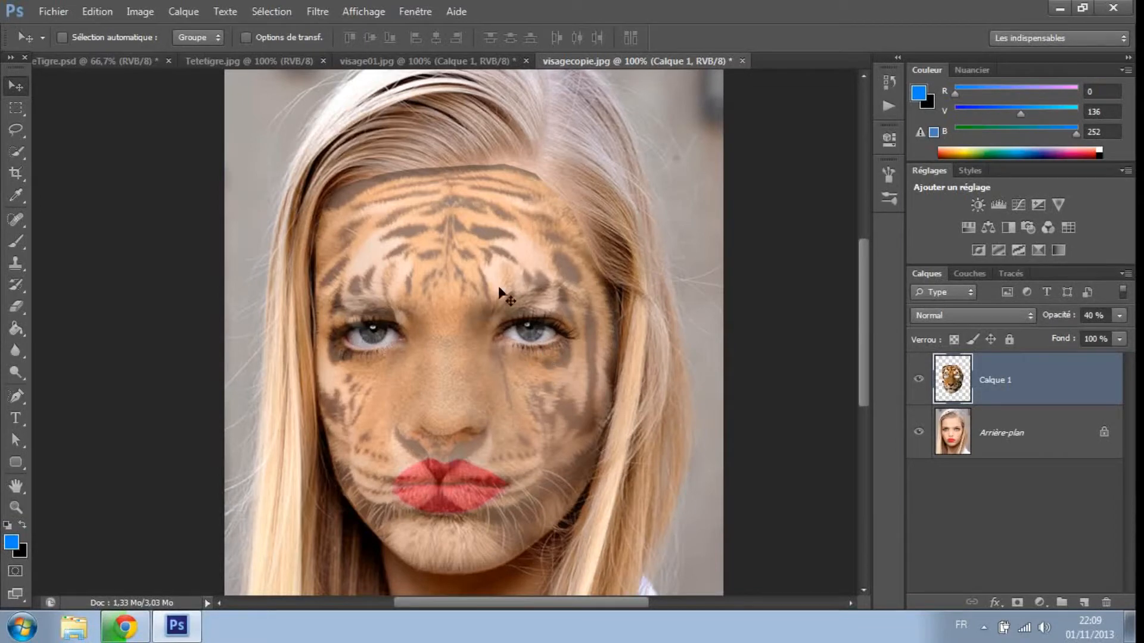
# Step: Lower the tiger layer's opacity to 0% so the woman's lips are fully uncovered
pyautogui.moveTo(863, 270); pyautogui.dragTo(869, 276)
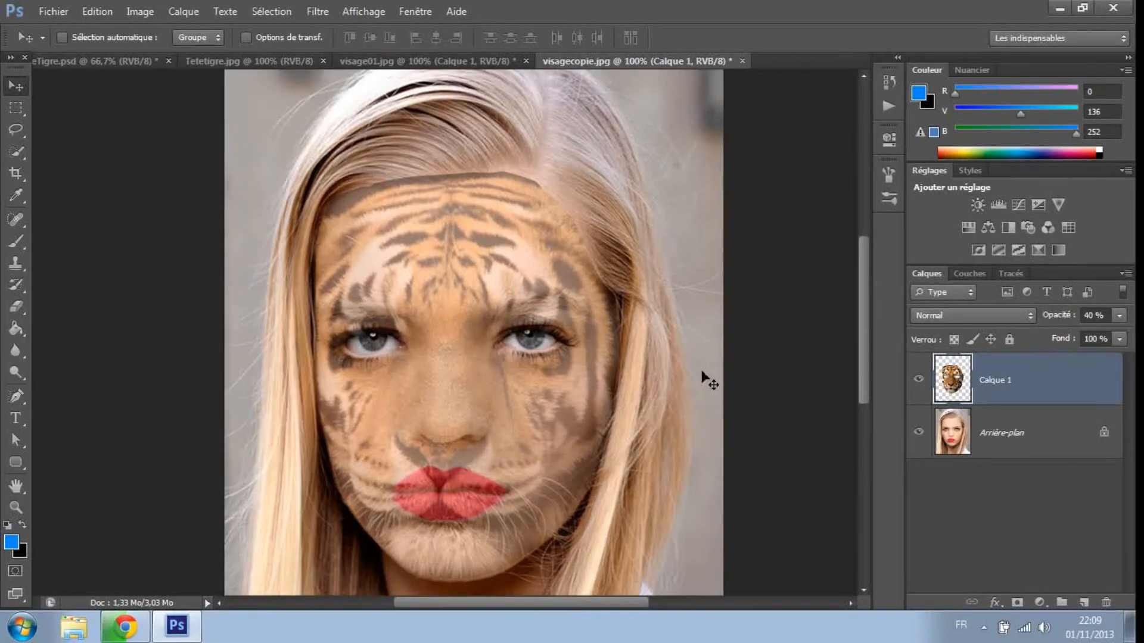
pyautogui.click(1119, 315)
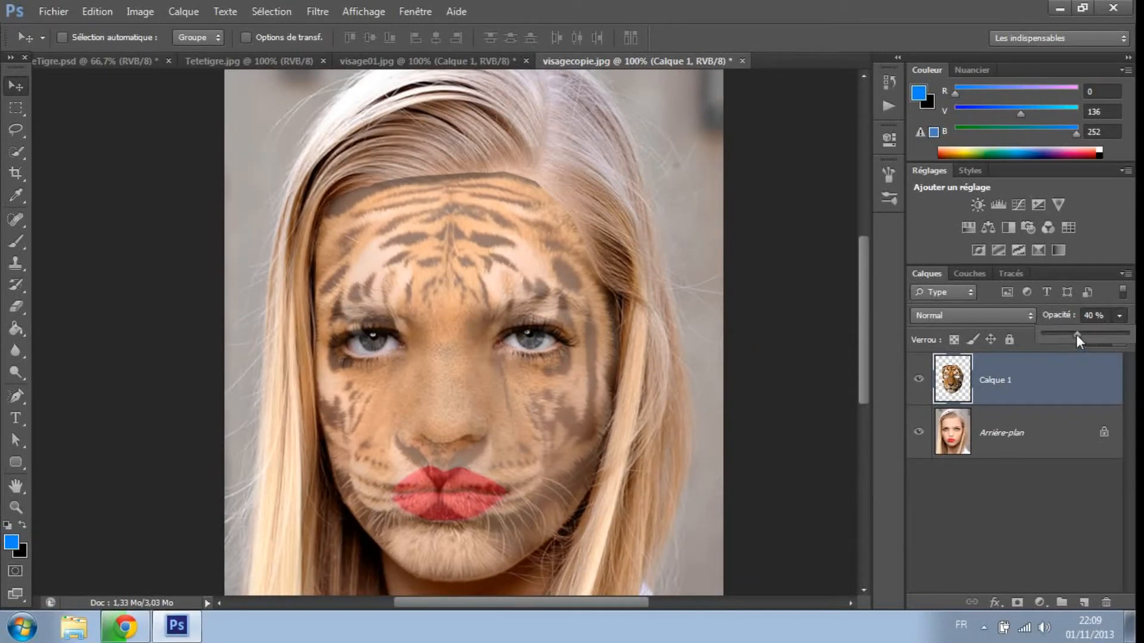
pyautogui.moveTo(1076, 334); pyautogui.dragTo(1042, 335)
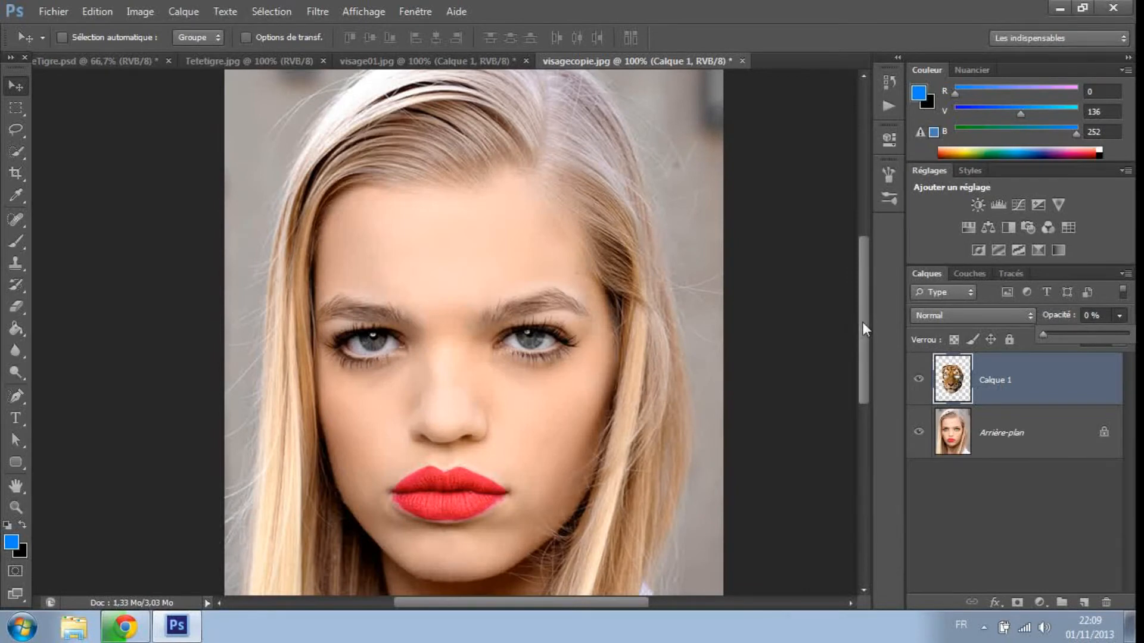
pyautogui.moveTo(865, 329); pyautogui.dragTo(865, 338)
# Step: Outline the woman's red lips with the freehand Lasso tool
pyautogui.click(16, 129)
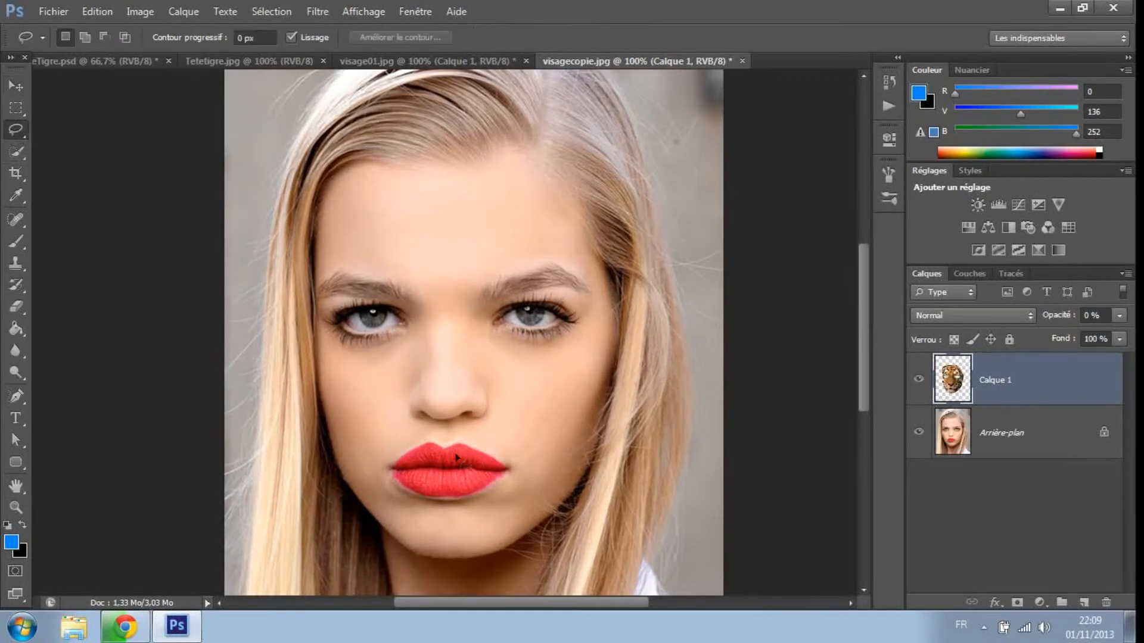
pyautogui.hotkey('ctrl', '+')
pyautogui.scroll(-5, 643, 432)
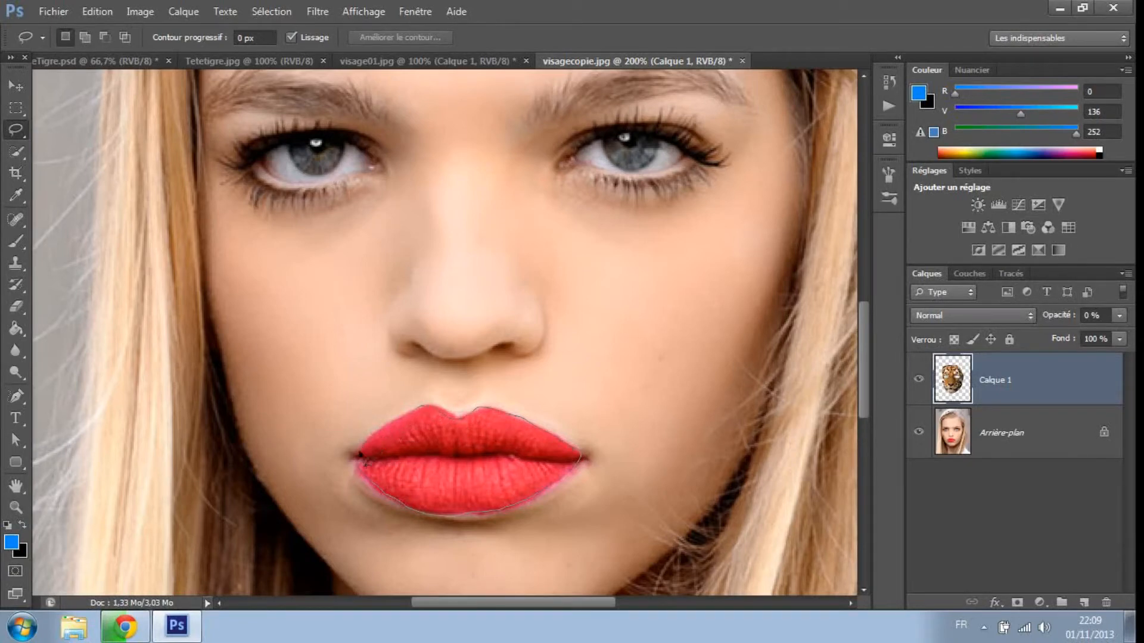
pyautogui.moveTo(363, 474); pyautogui.dragTo(357, 460)
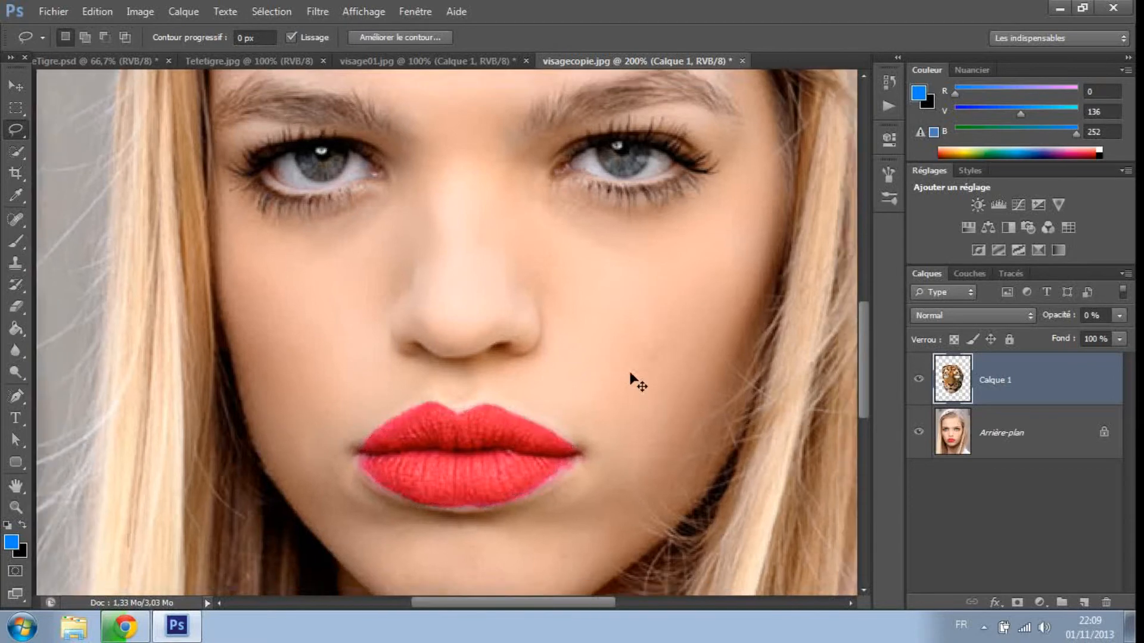
# Step: Feather the lip selection with a radius of 6 pixels
pyautogui.hotkey('ctrl', '-')
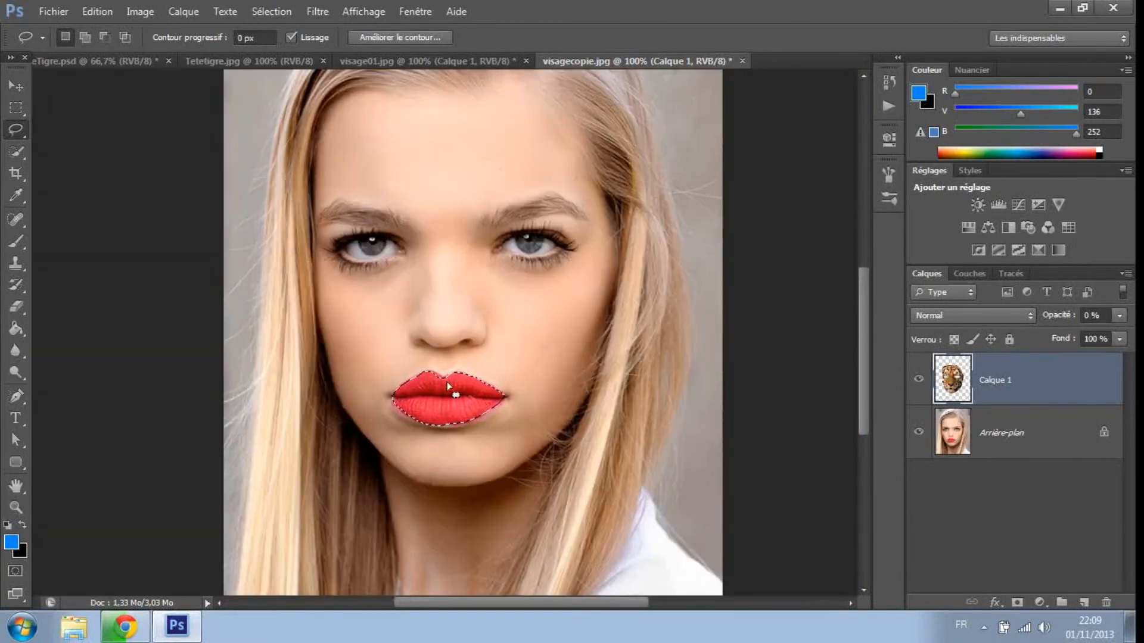
pyautogui.rightClick(440, 404)
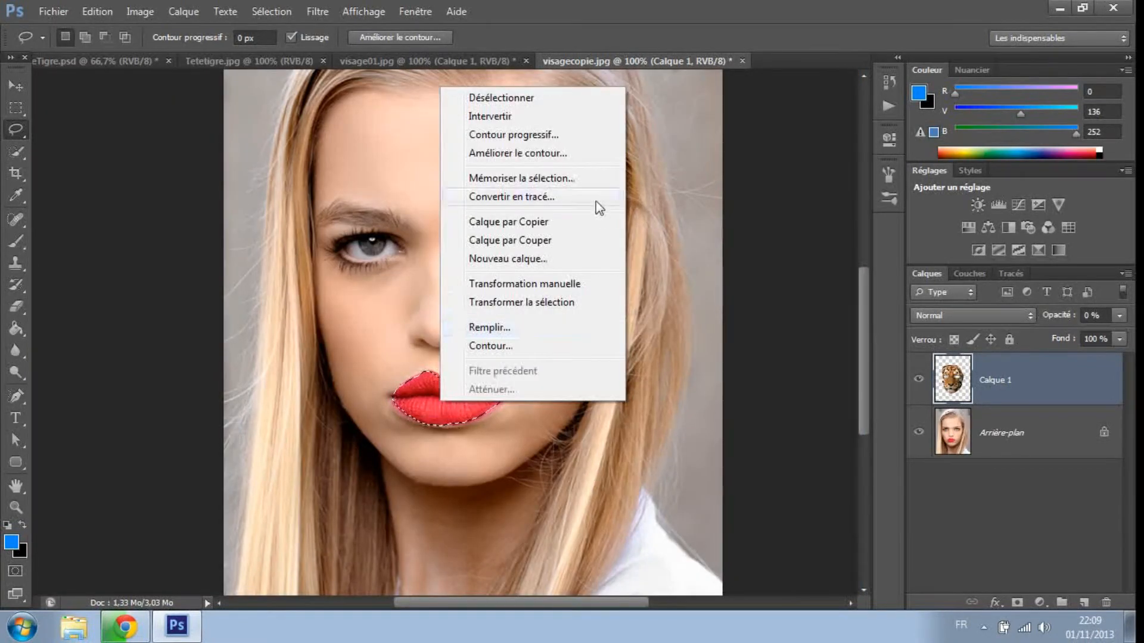
pyautogui.click(518, 135)
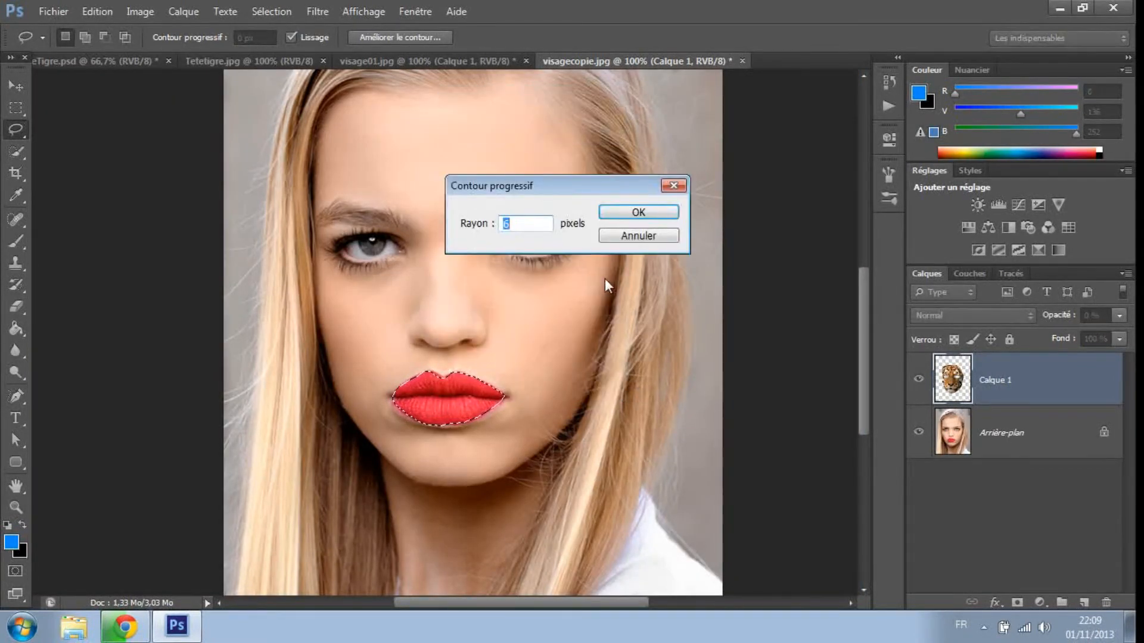
pyautogui.click(631, 215)
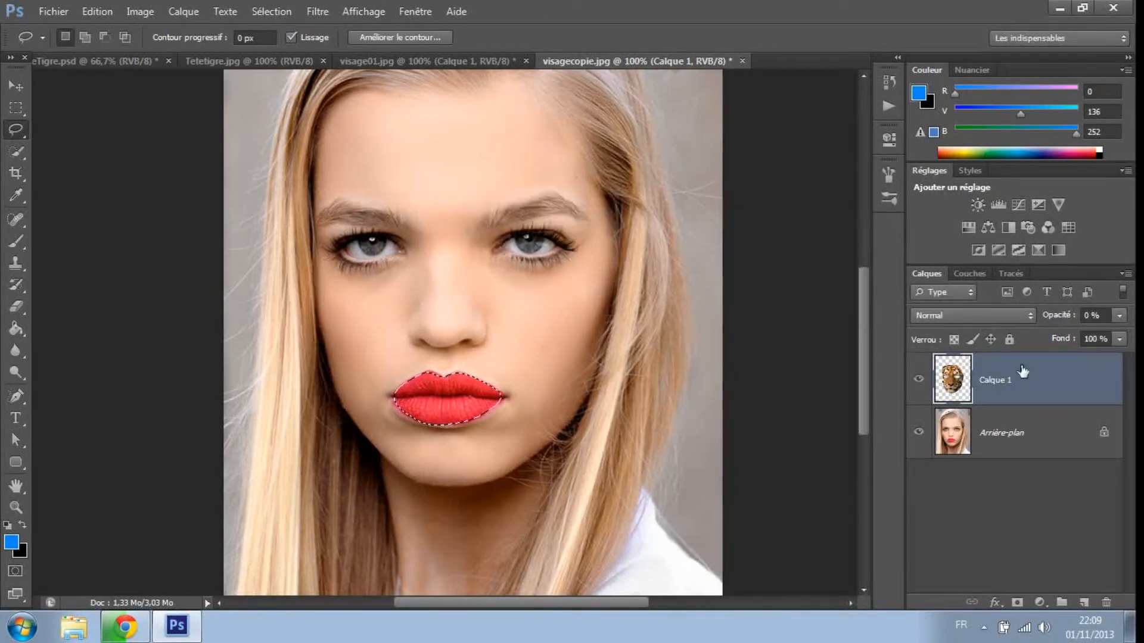
# Step: Raise the tiger layer's opacity to 100% and erase the tiger texture inside the feathered lip selection
pyautogui.click(1122, 319)
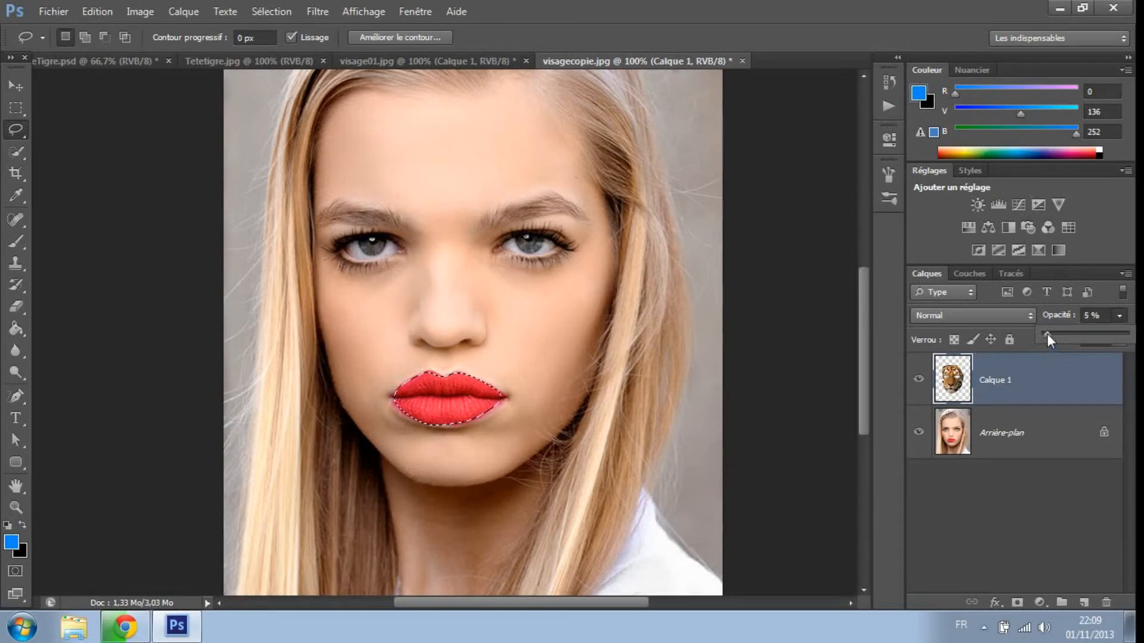
pyautogui.moveTo(1046, 333); pyautogui.dragTo(1127, 335)
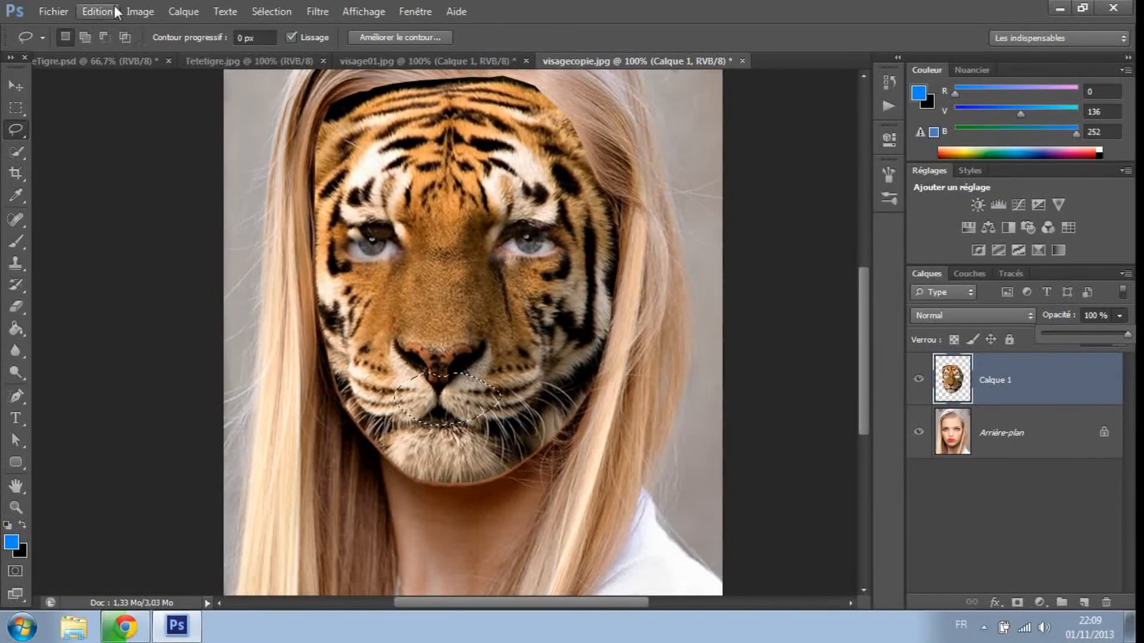
pyautogui.click(97, 11)
pyautogui.click(190, 176)
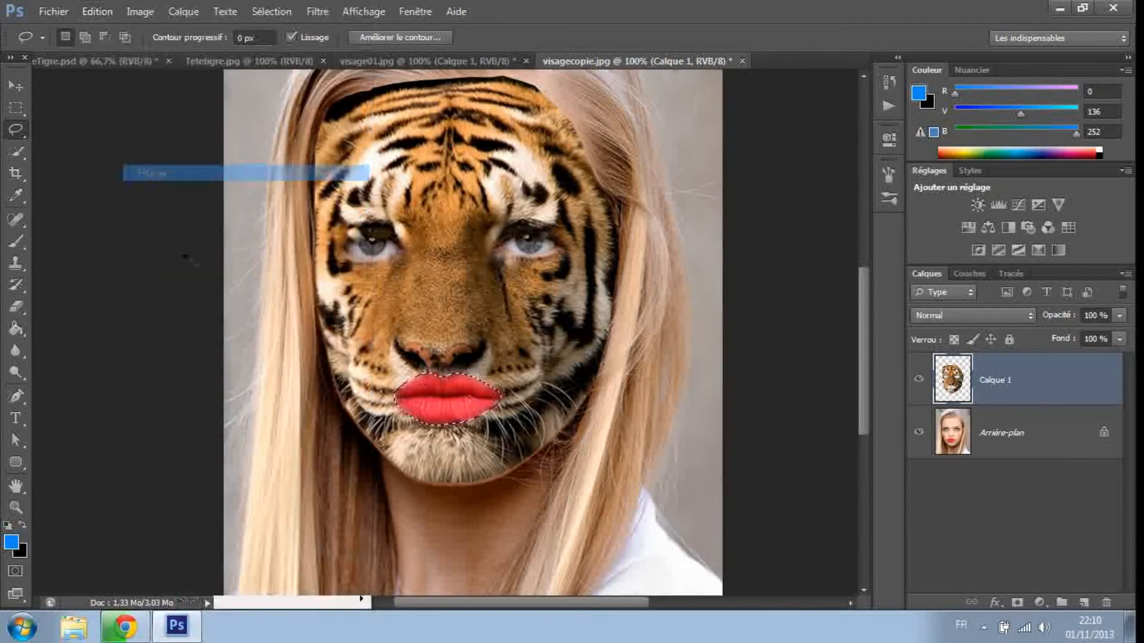
# Step: Set the tiger layer's opacity to 40% and deselect the lips
pyautogui.click(15, 84)
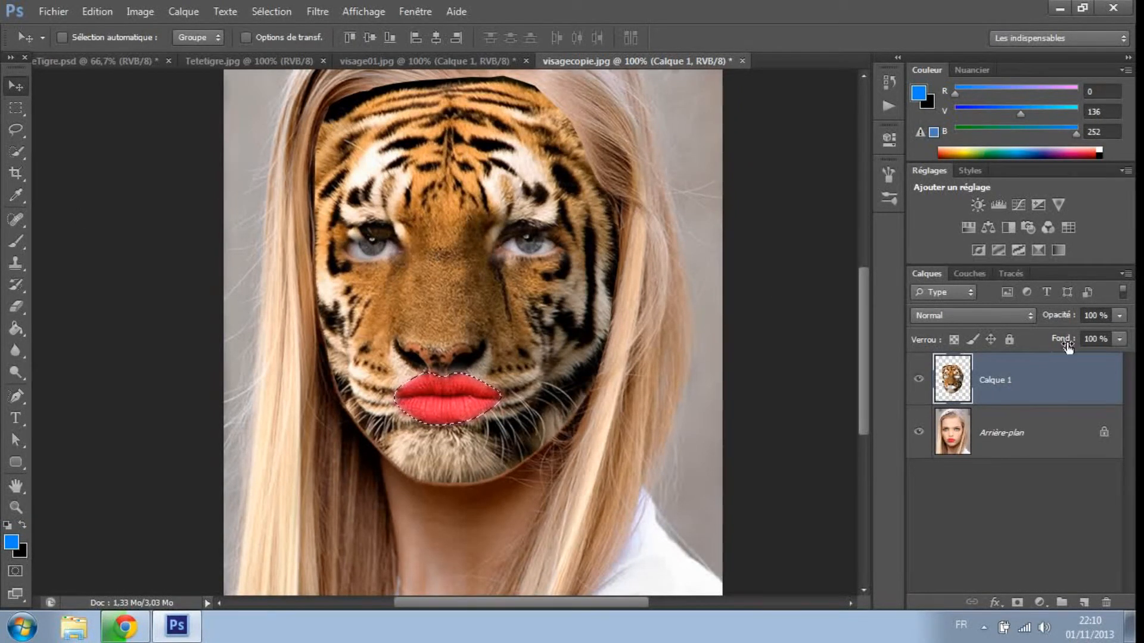
pyautogui.click(1119, 317)
pyautogui.click(1095, 316)
pyautogui.press('BackSpace')
pyautogui.press('BackSpace')
pyautogui.press('BackSpace')
pyautogui.write('40')
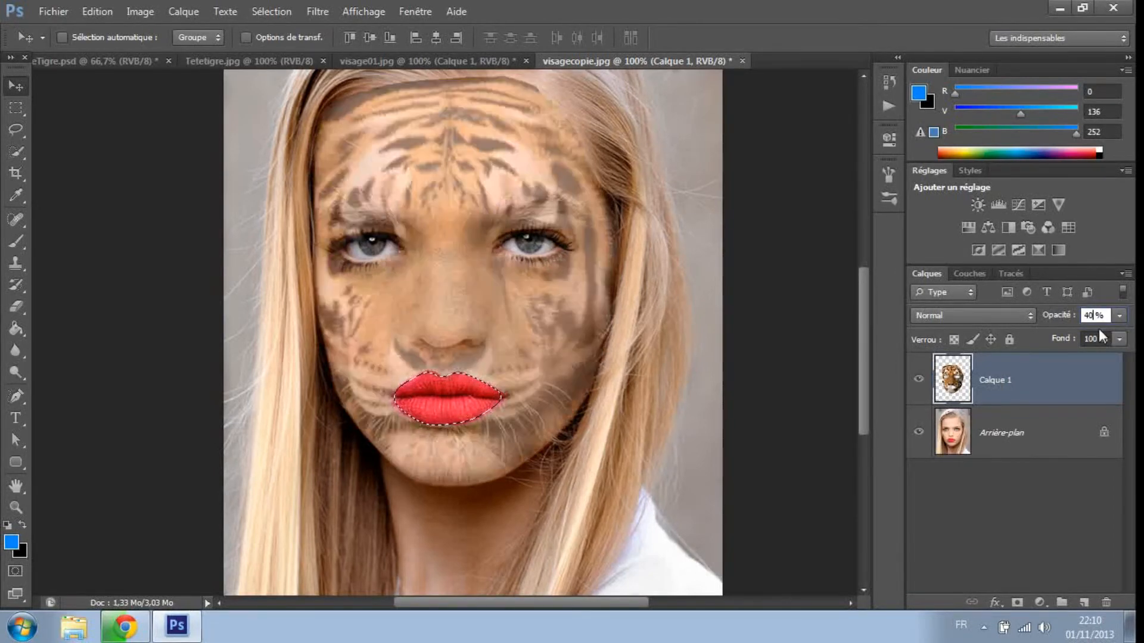
pyautogui.hotkey('ctrl', 'd')
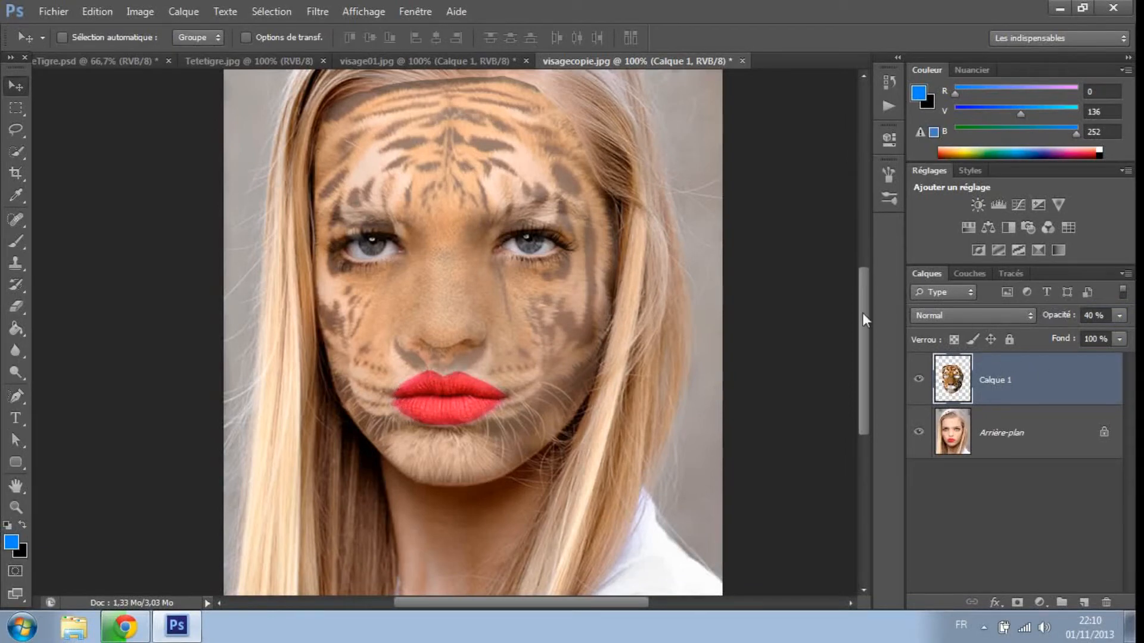
# Step: Soften the outer edge of the tiger face along the forehead with the Blur tool at brush size 30
pyautogui.moveTo(862, 312); pyautogui.dragTo(862, 289)
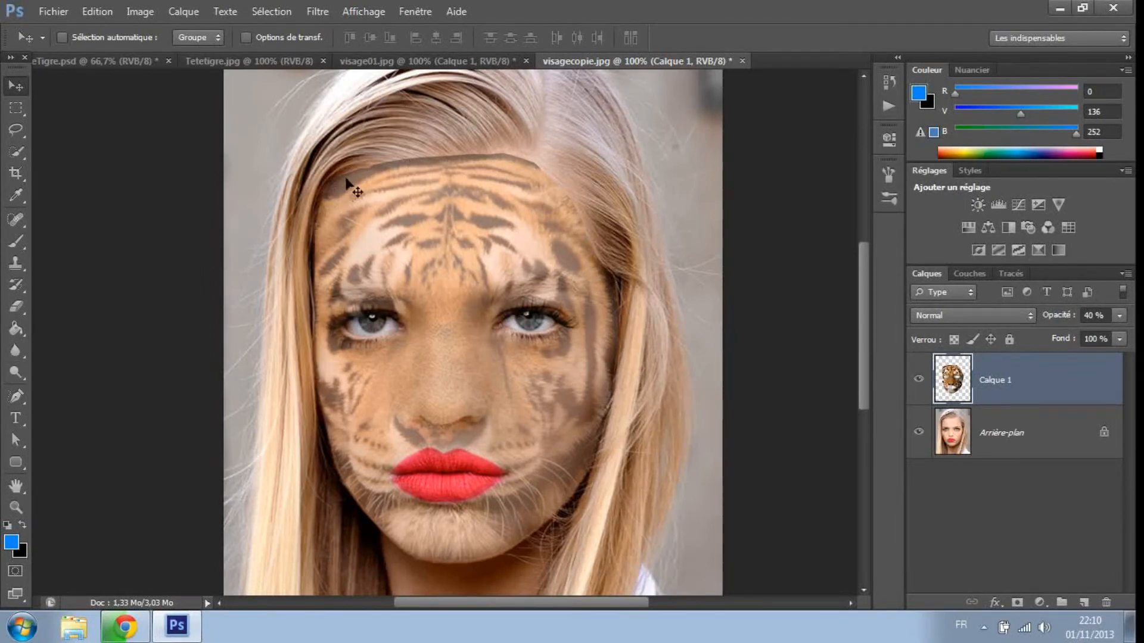
pyautogui.click(24, 351)
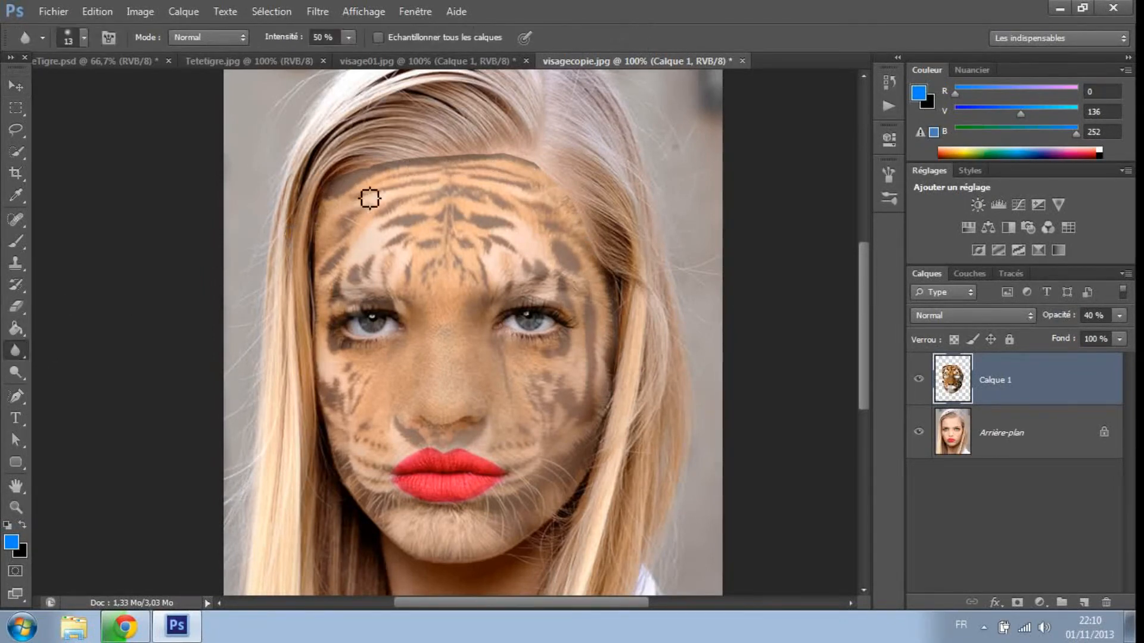
pyautogui.press(']')
pyautogui.press(']')
pyautogui.click(980, 316)
pyautogui.click(1056, 523)
pyautogui.click(945, 316)
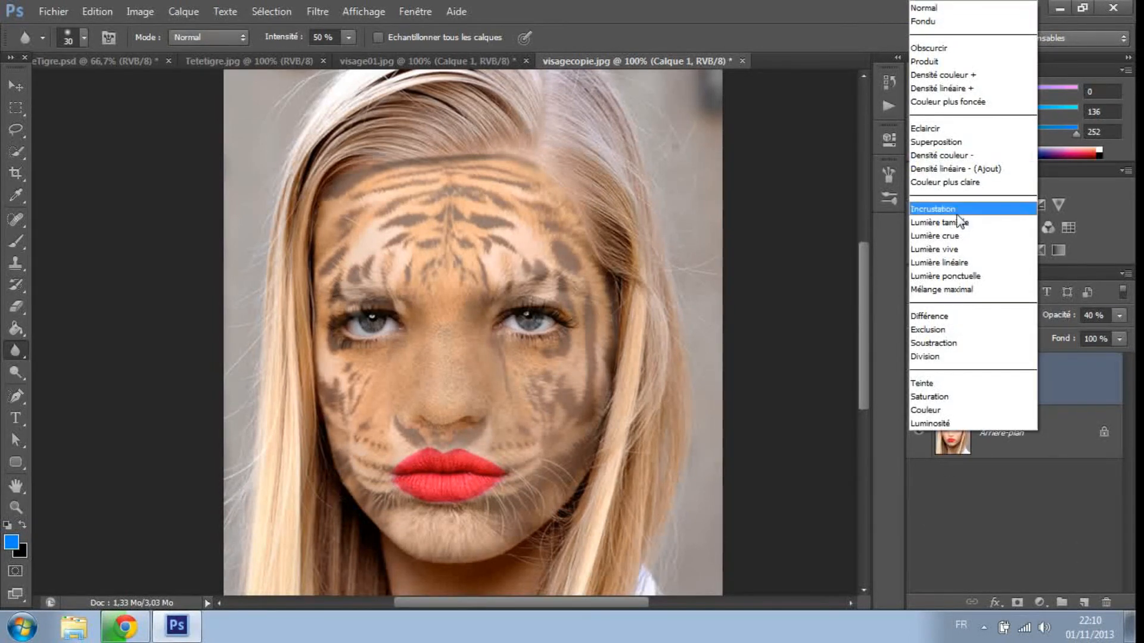
pyautogui.click(1037, 505)
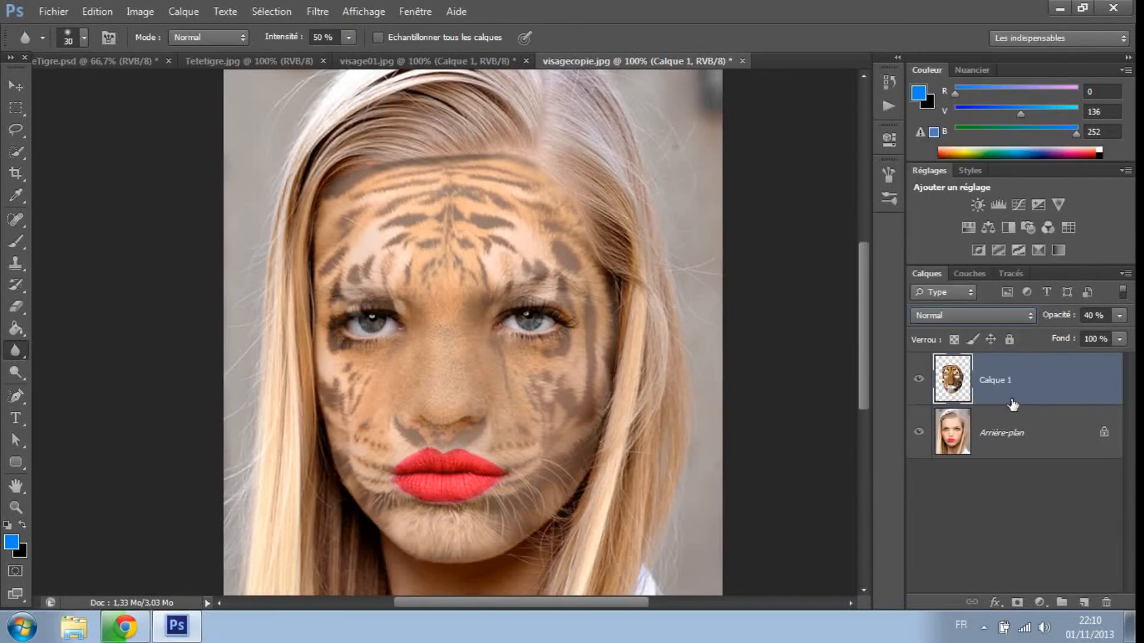
# Step: Set the tiger layer's blend mode to Incrustation and its opacity to 65%
pyautogui.click(974, 316)
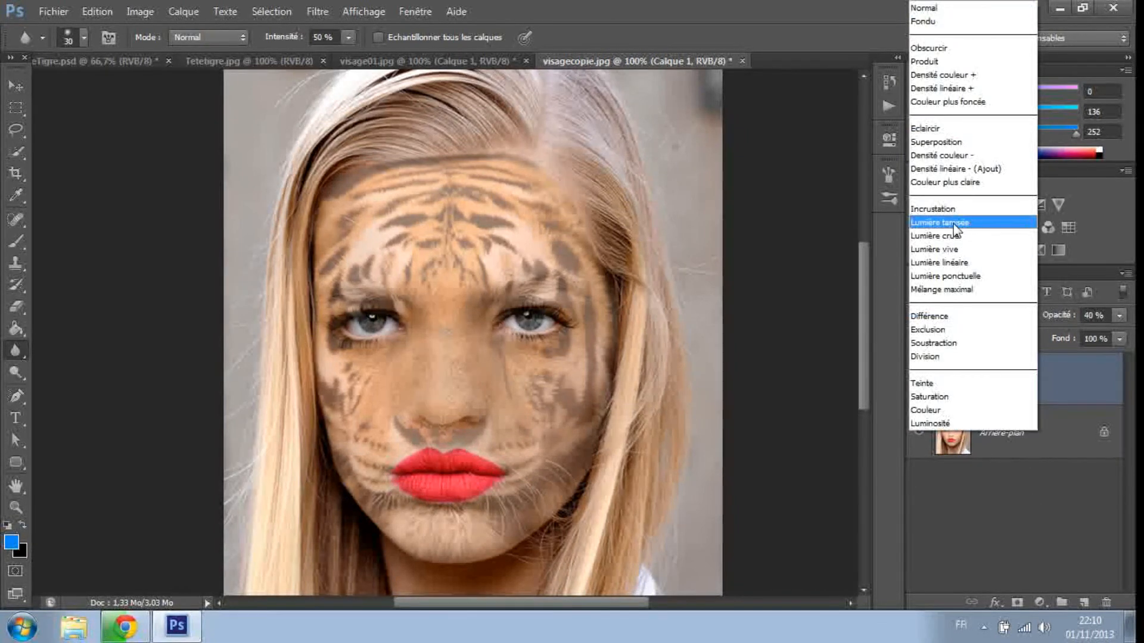
pyautogui.click(935, 208)
pyautogui.click(1118, 316)
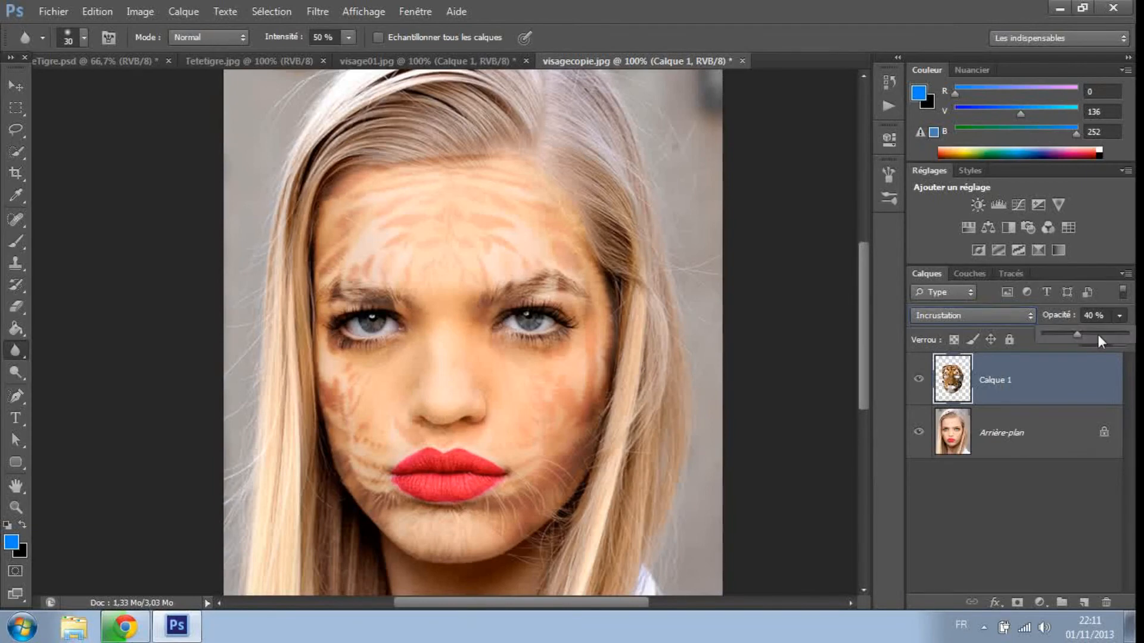
pyautogui.moveTo(1103, 333); pyautogui.dragTo(1110, 334)
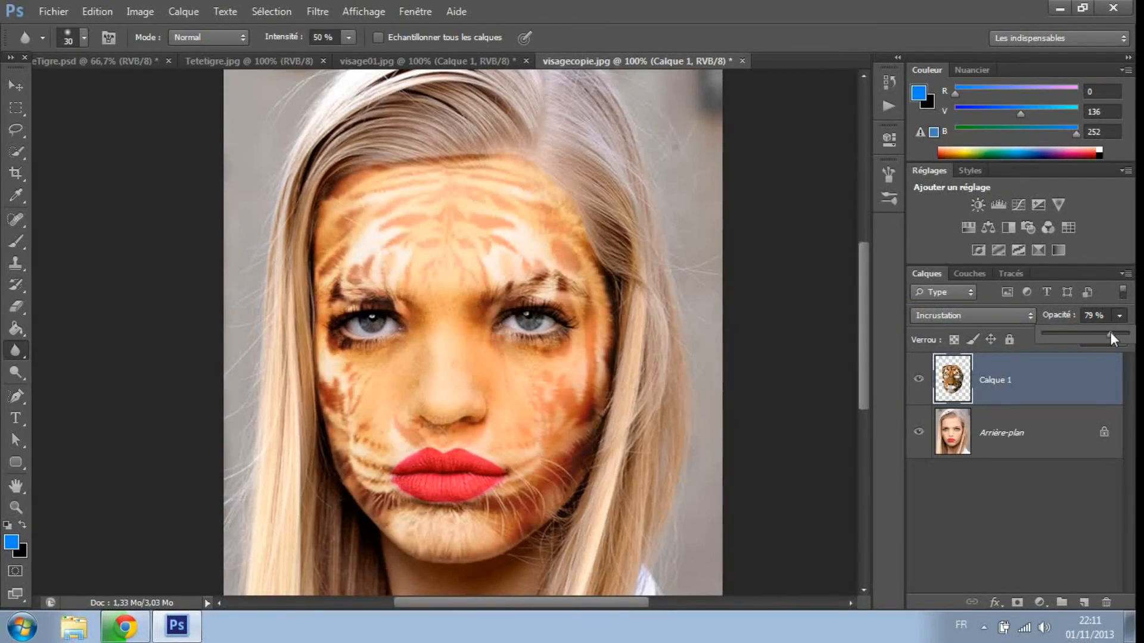
pyautogui.click(1005, 512)
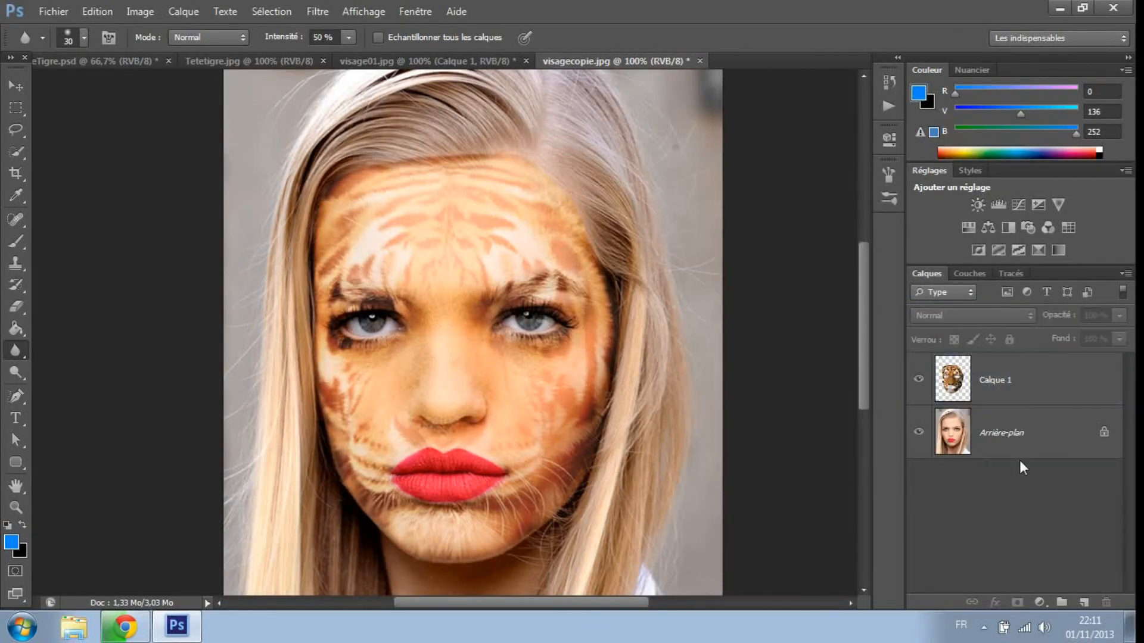
# Step: Switch the tiger layer's blend mode to Lumière tamisée and raise its opacity to 100%
pyautogui.click(980, 386)
pyautogui.click(972, 317)
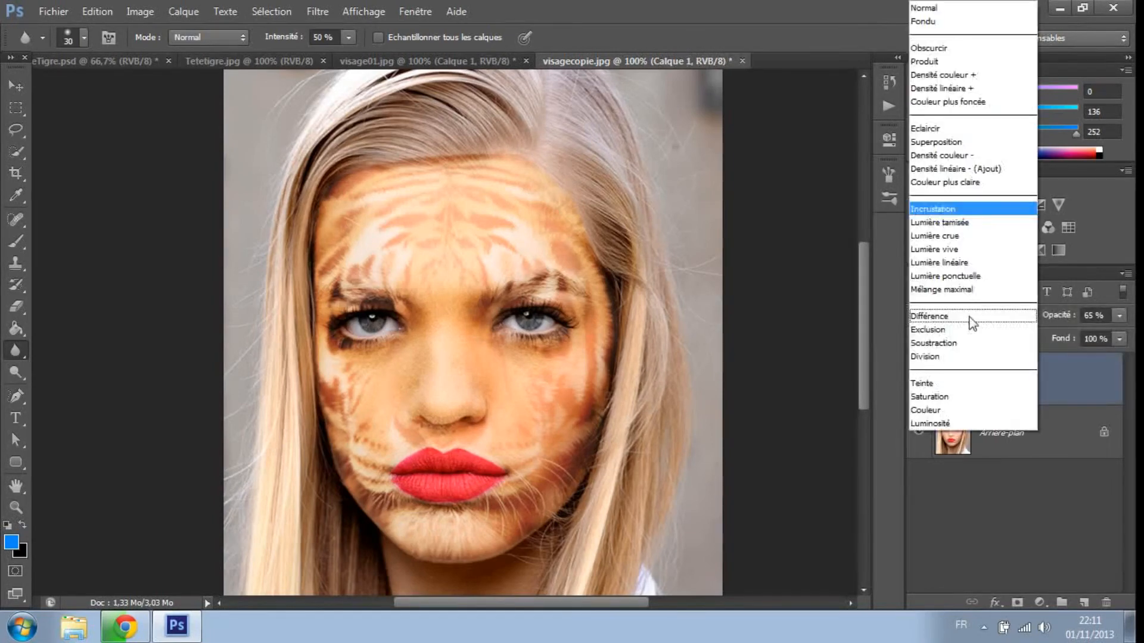
pyautogui.click(975, 224)
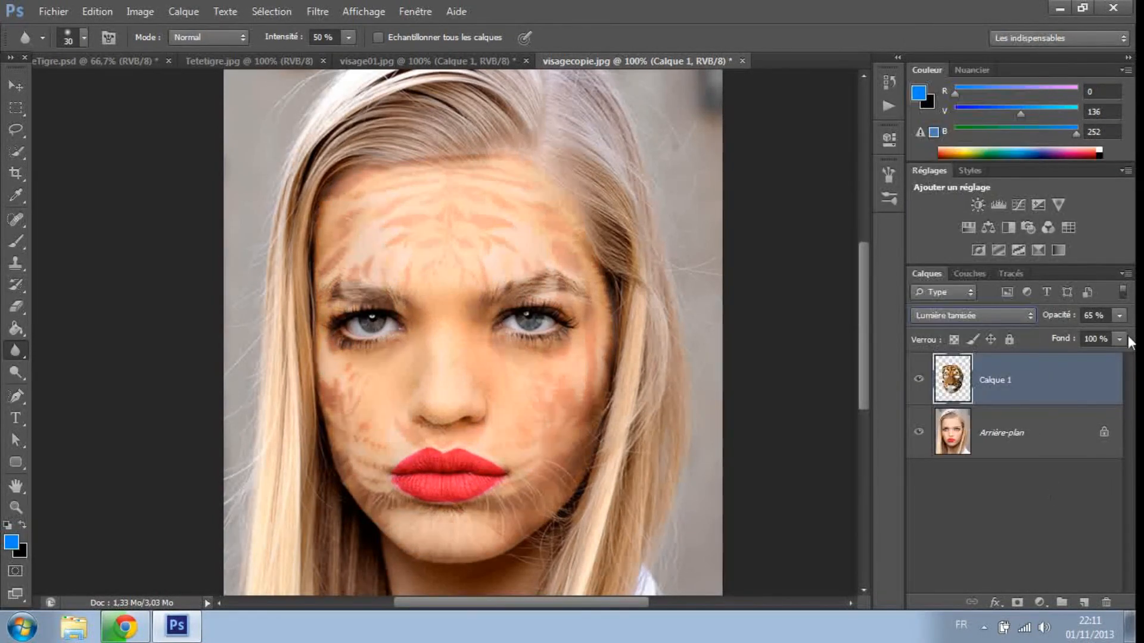
pyautogui.click(1117, 316)
pyautogui.moveTo(1096, 332); pyautogui.dragTo(1127, 334)
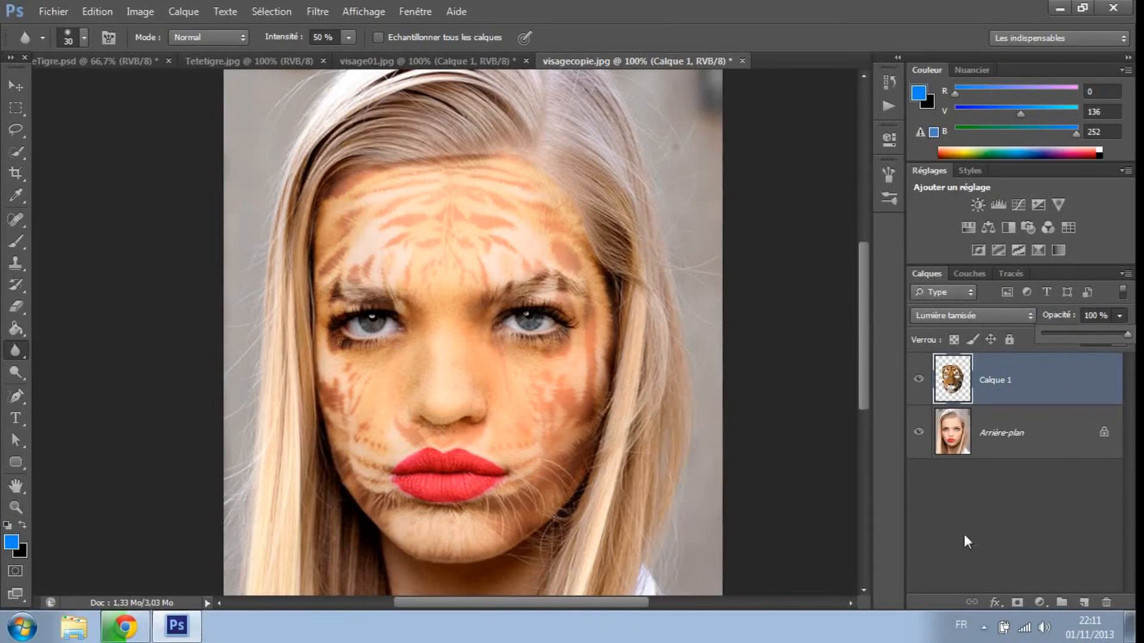
pyautogui.moveTo(868, 313); pyautogui.dragTo(865, 302)
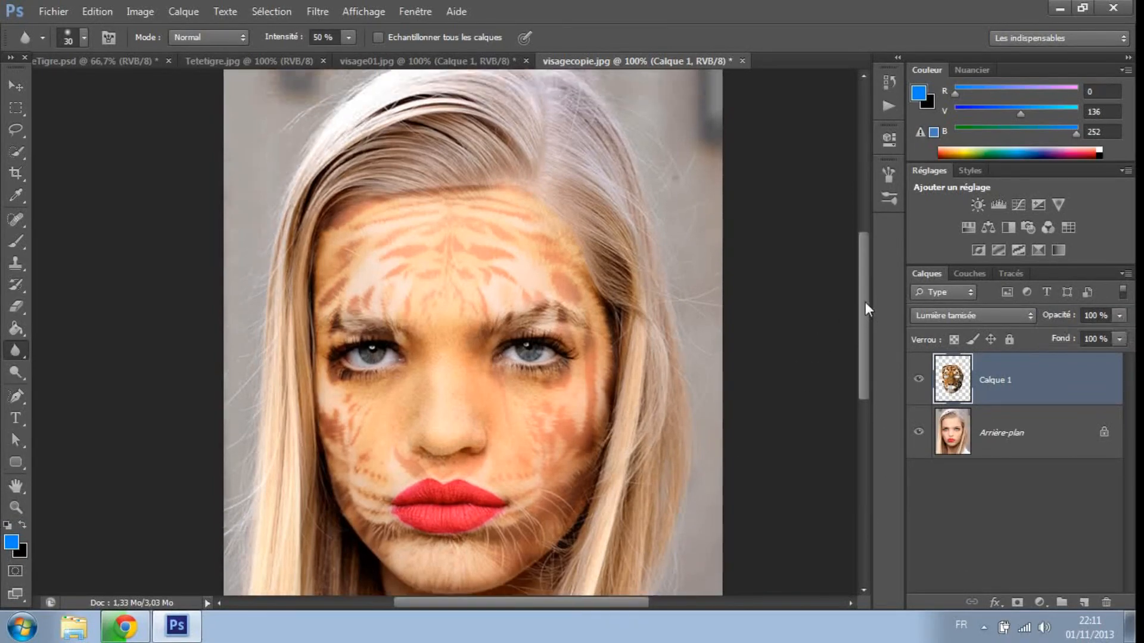
pyautogui.click(984, 628)
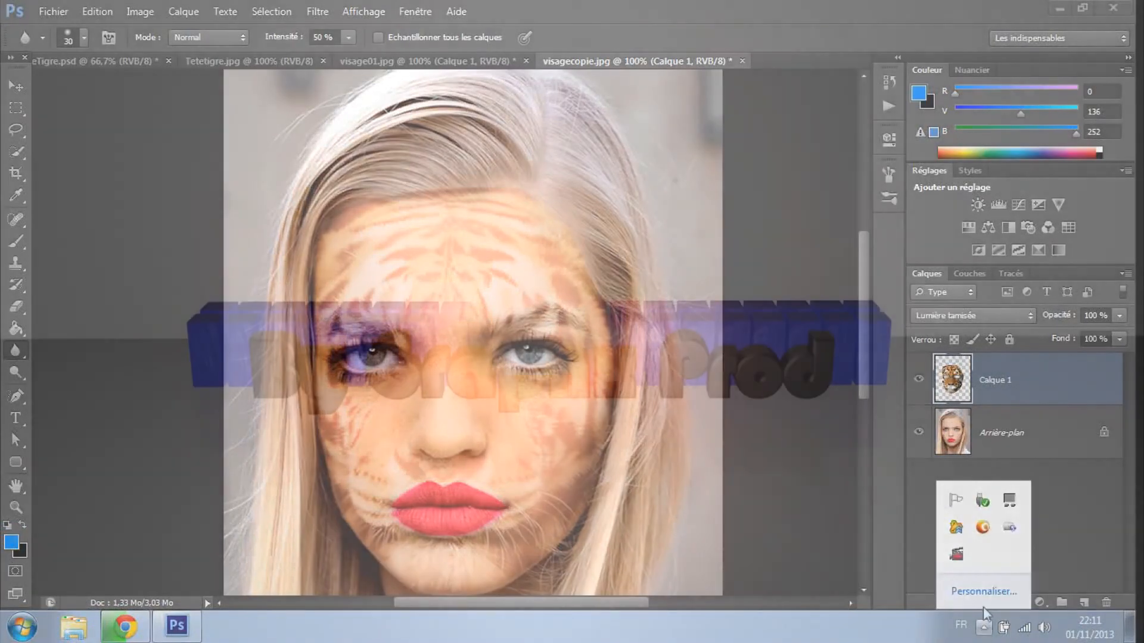